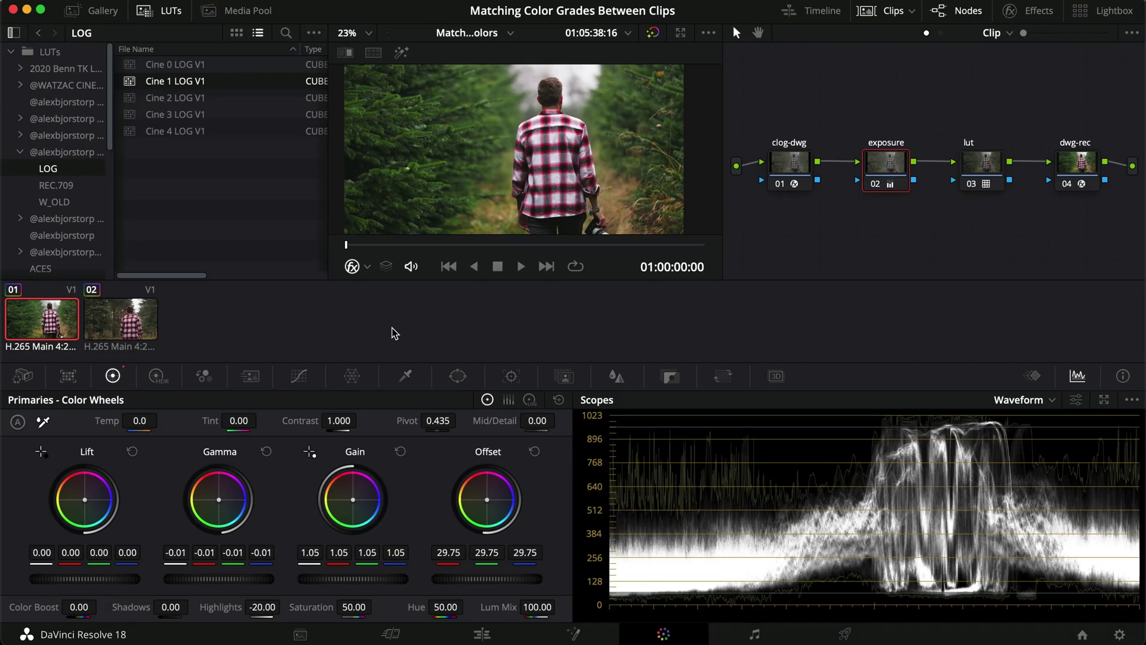
Hide the LUT browser, widen the node graph, and inspect the Color Space Transform settings of the clog-dwg and dwg-rec nodes
left_click(151, 6)
left_click_drag(722, 213, 549, 217)
left_click(655, 183)
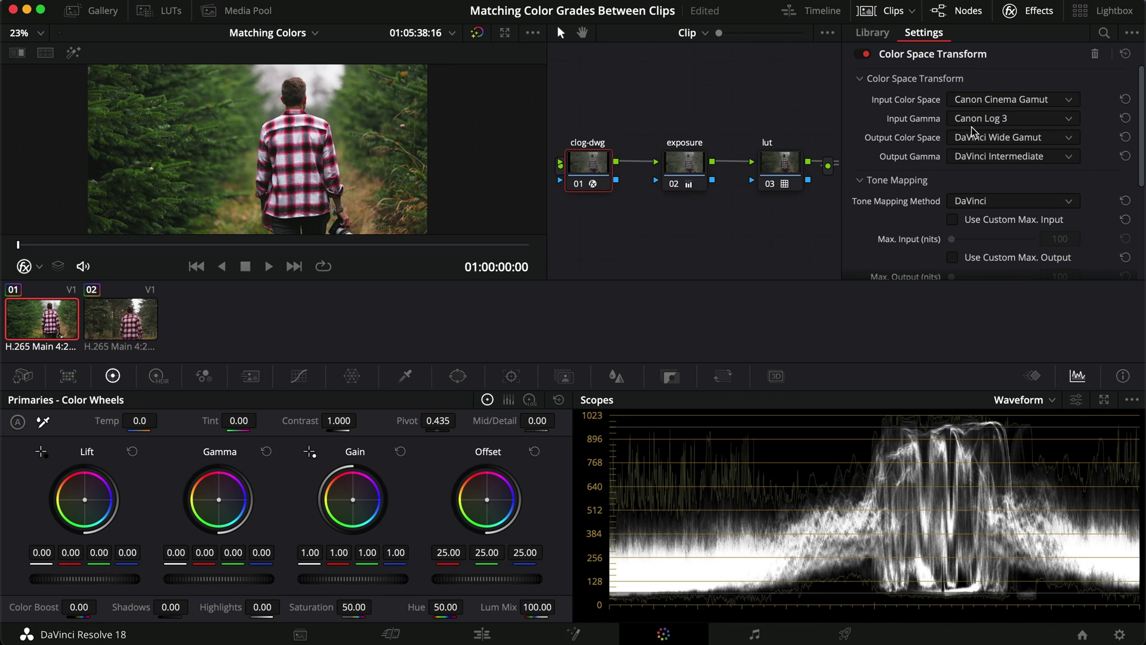
key("ctrl+v")
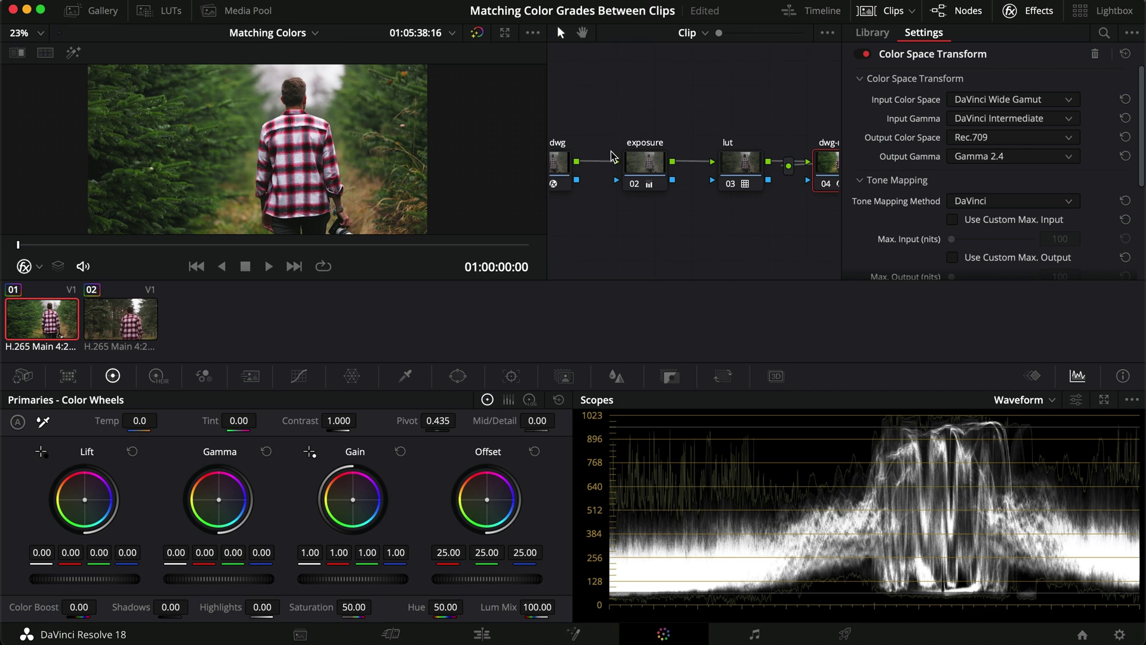
left_click(561, 162)
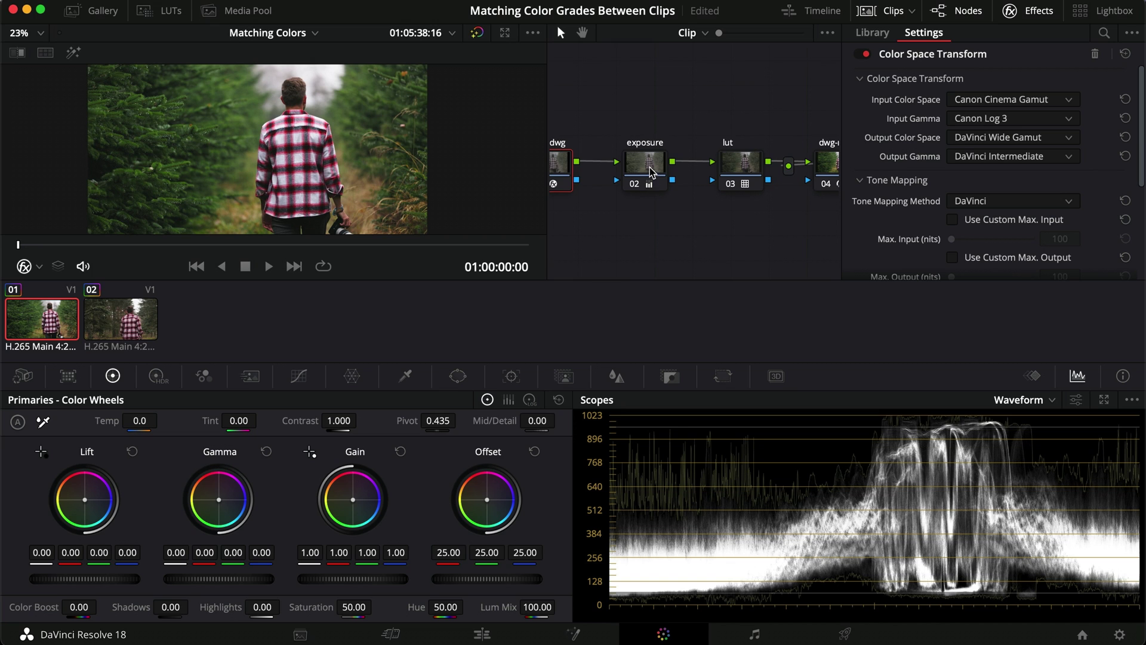
Disable and re-enable the lut and exposure nodes on clip 01 to examine each node's effect on the image
left_click(757, 178)
key("super+d")
key("super+d")
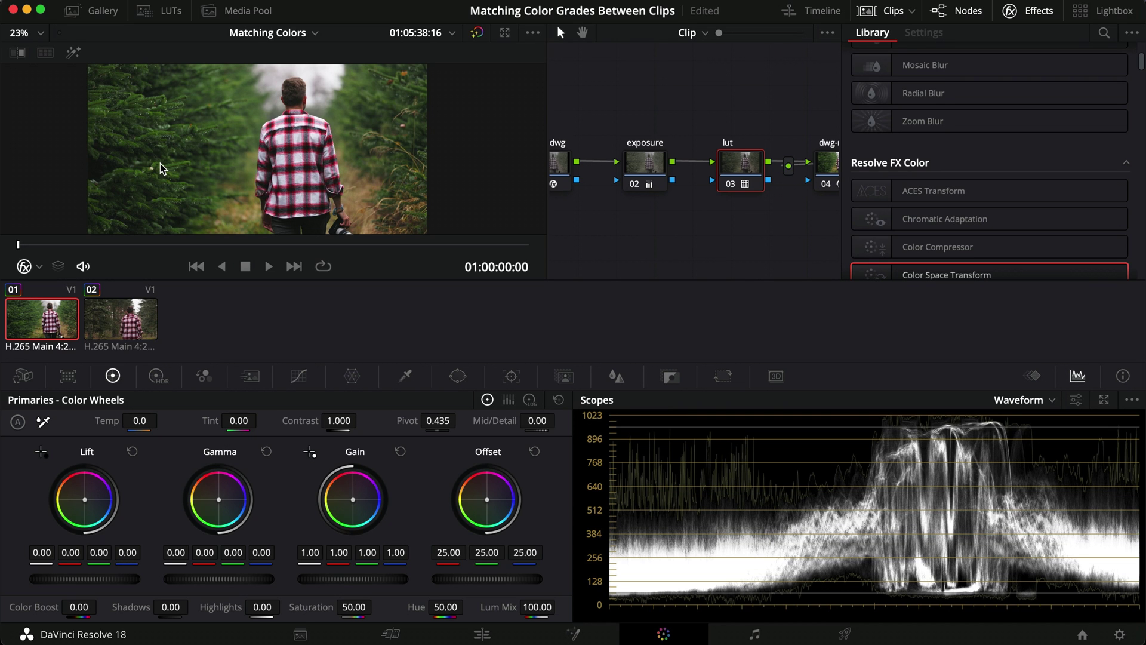
left_click(652, 171)
key("super+d")
key("super+d")
key("super+d")
key("super+d")
key("super+d")
key("super+d")
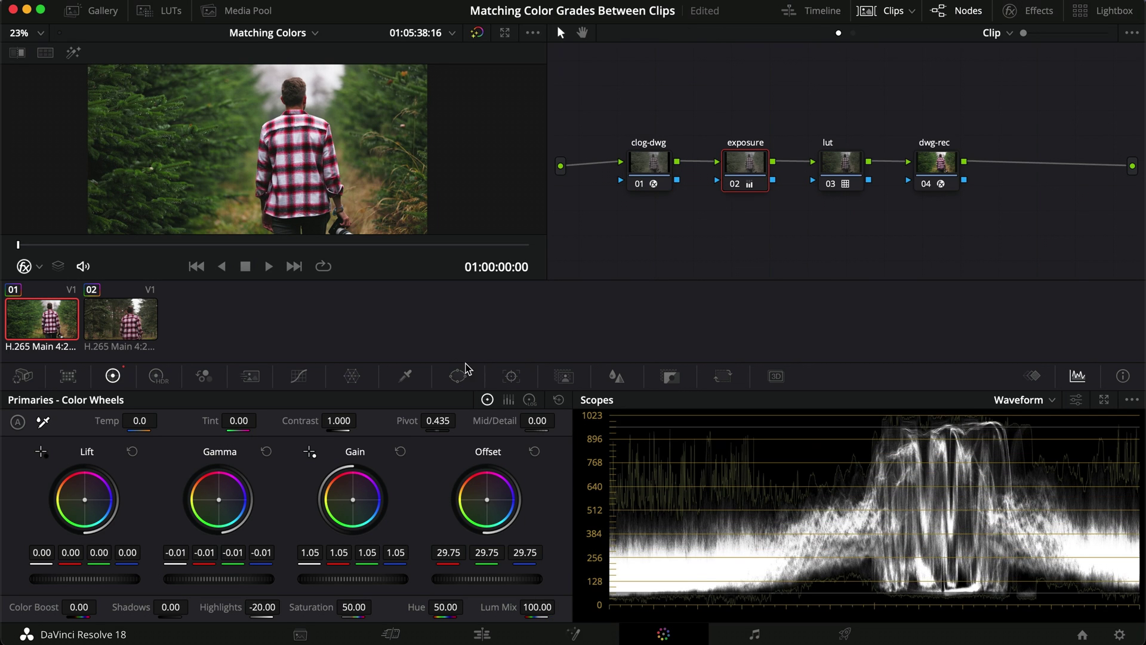
Switch between clips 01 and 02 to compare the greens of their trees, finishing on clip 02
left_click(123, 351)
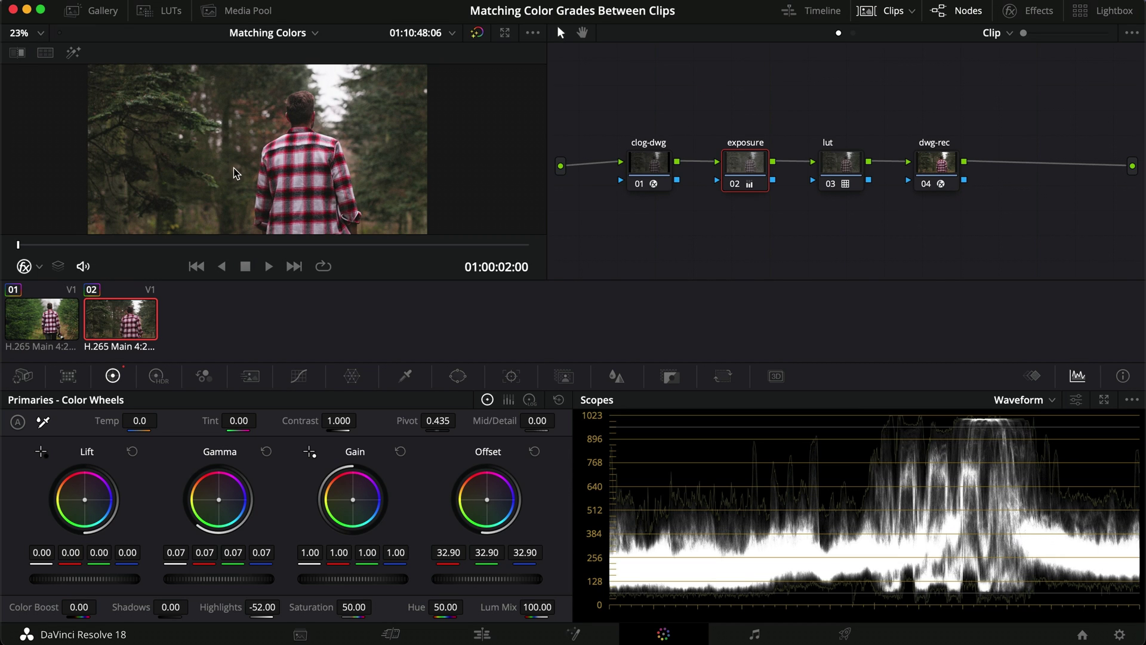
left_click(60, 319)
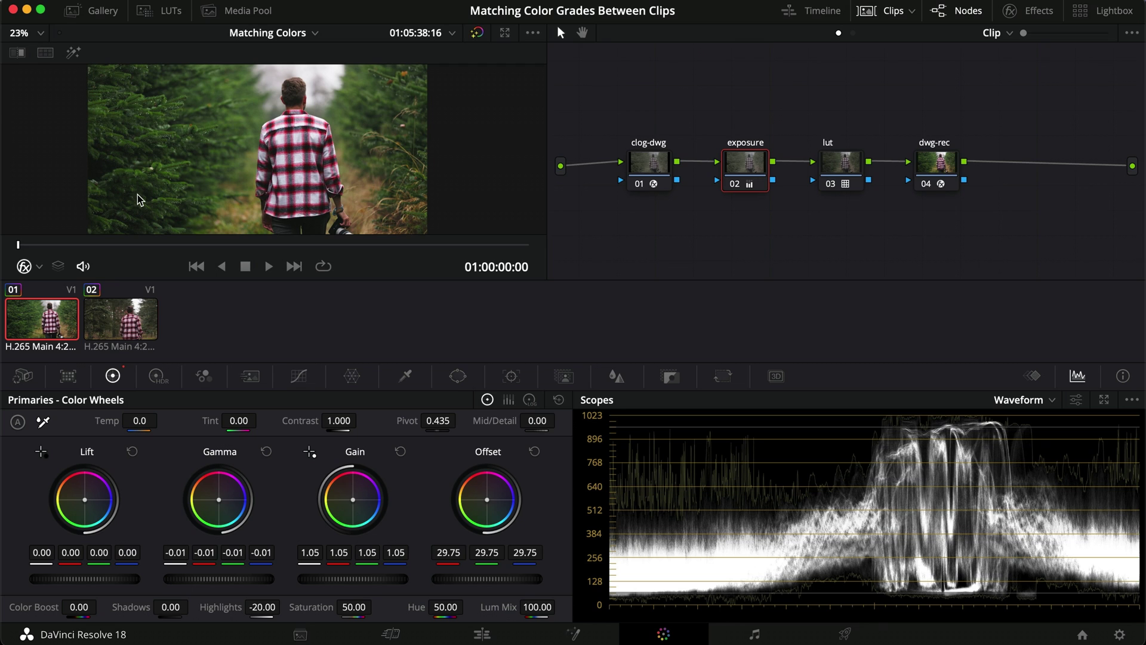
left_click(121, 326)
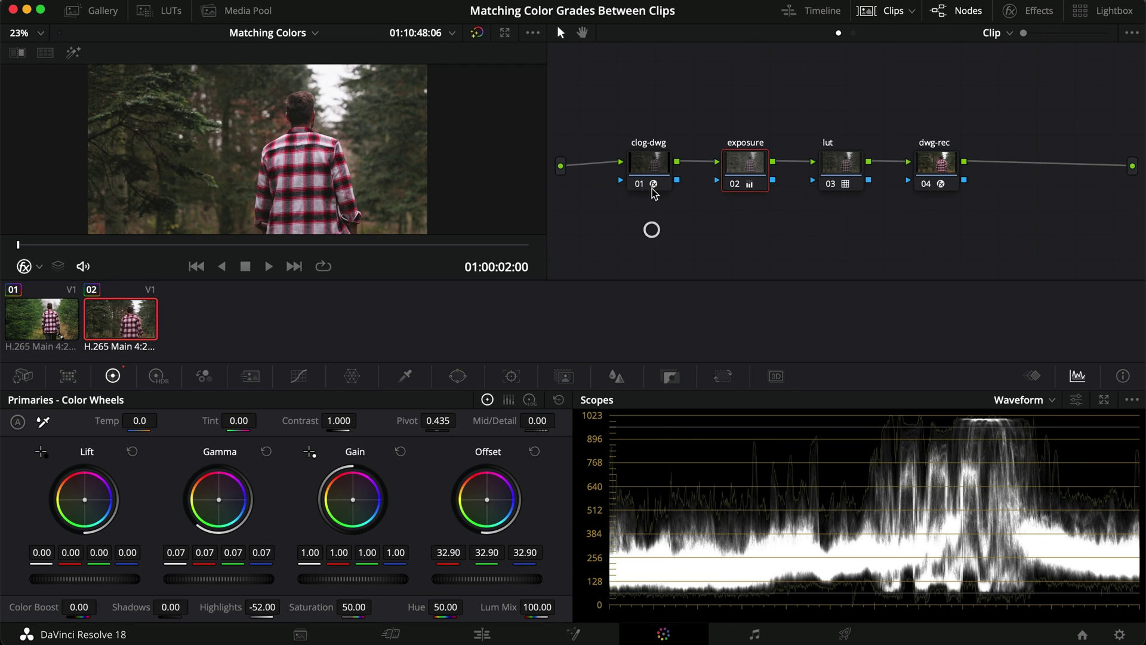
Review clip 02's nodes, disabling and re-enabling its lut and exposure nodes to examine what each contributes
left_click(650, 170)
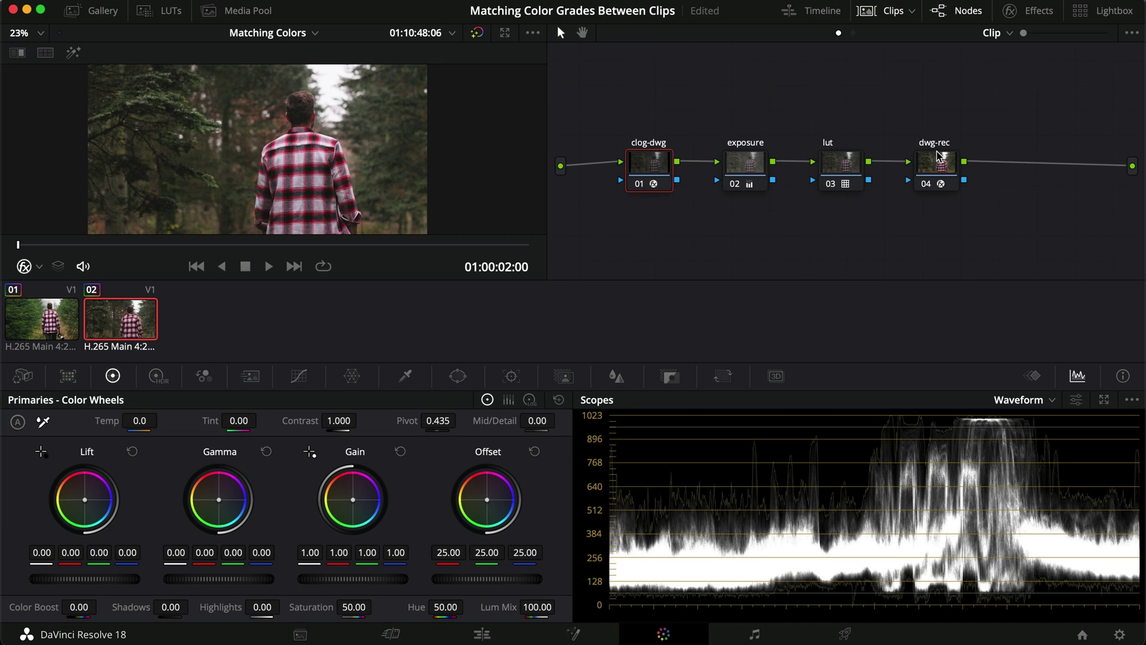
left_click(845, 180)
key("super+d")
key("super+d")
left_click(743, 162)
key("super+d")
key("super+d")
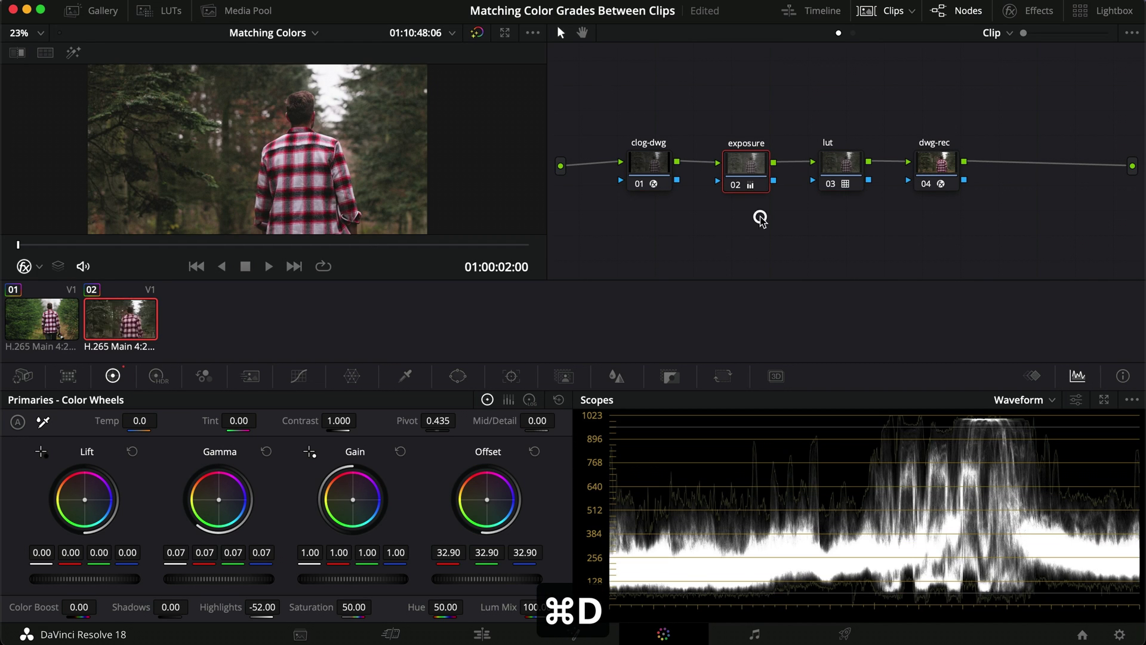
Play both clips in full screen to compare their colors, and return to the normal layout
left_click(76, 322)
left_click(113, 323)
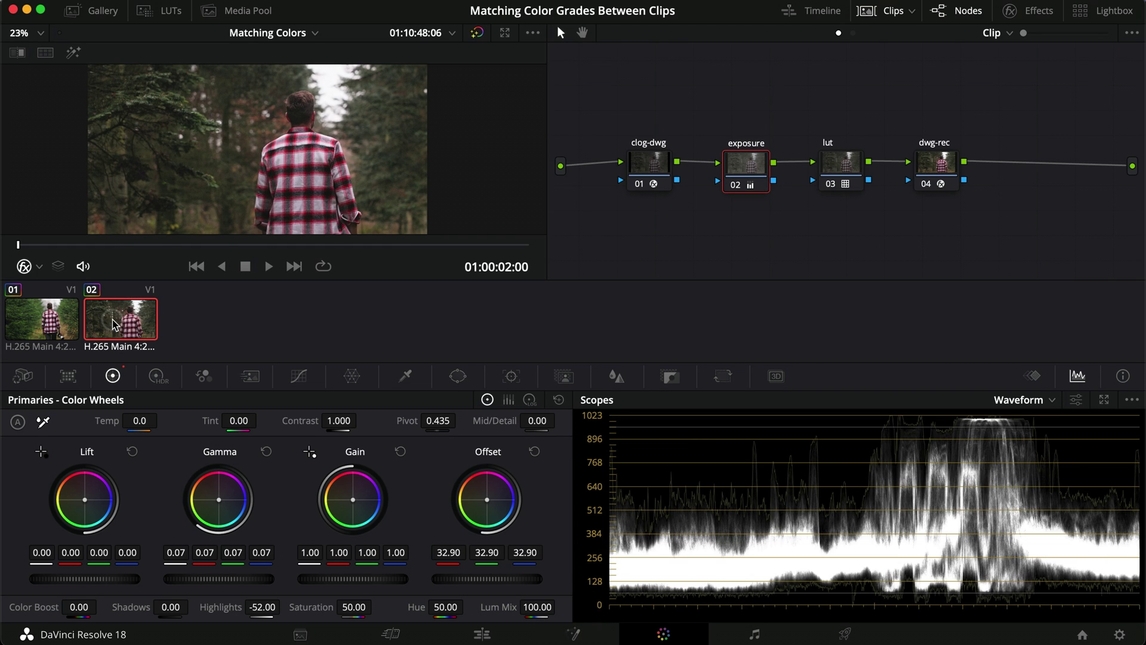
key("super+f")
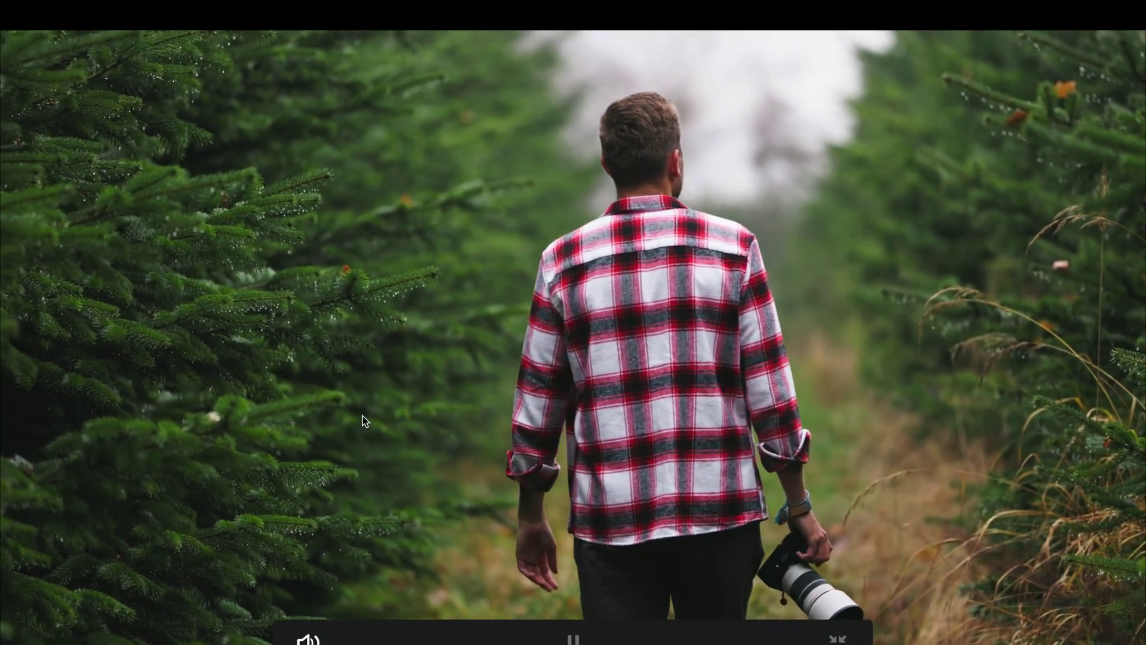
key("Escape")
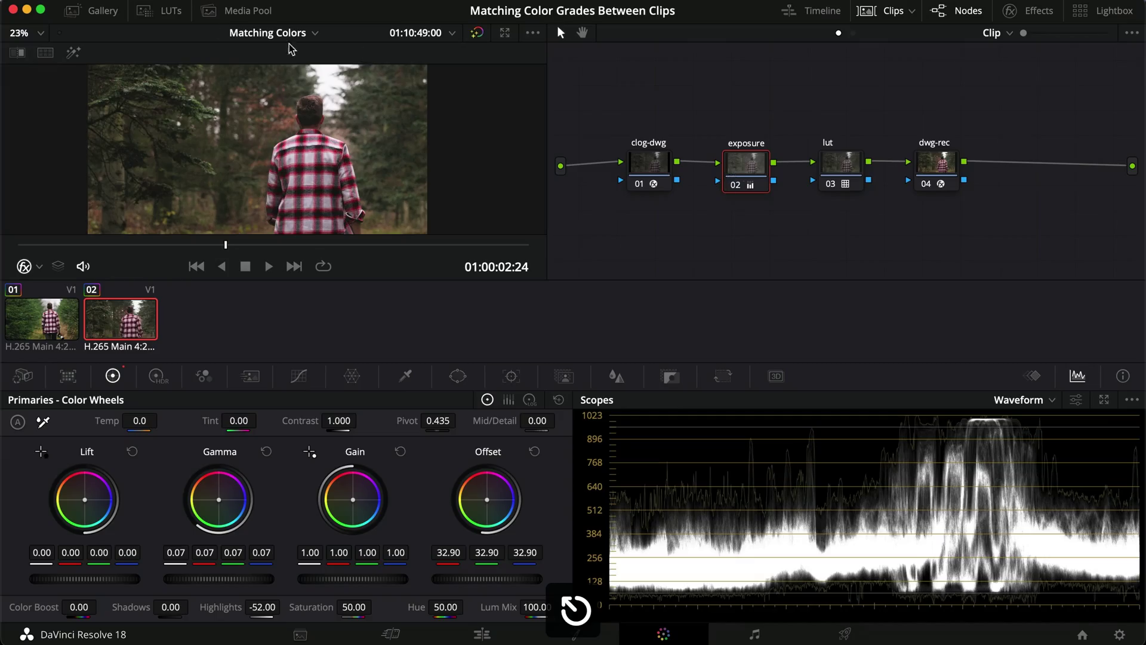
Grab a still of clip 02 at 01:00:02:07 into the Stills 1 album
left_click(102, 11)
key("BackSpace")
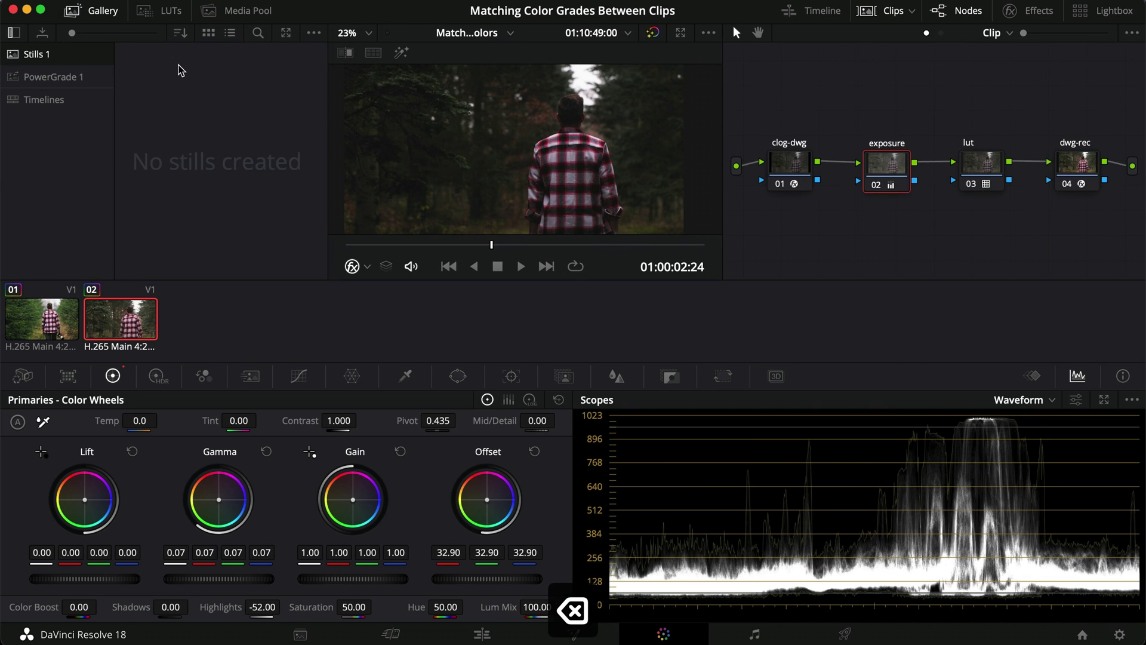
right_click(478, 169)
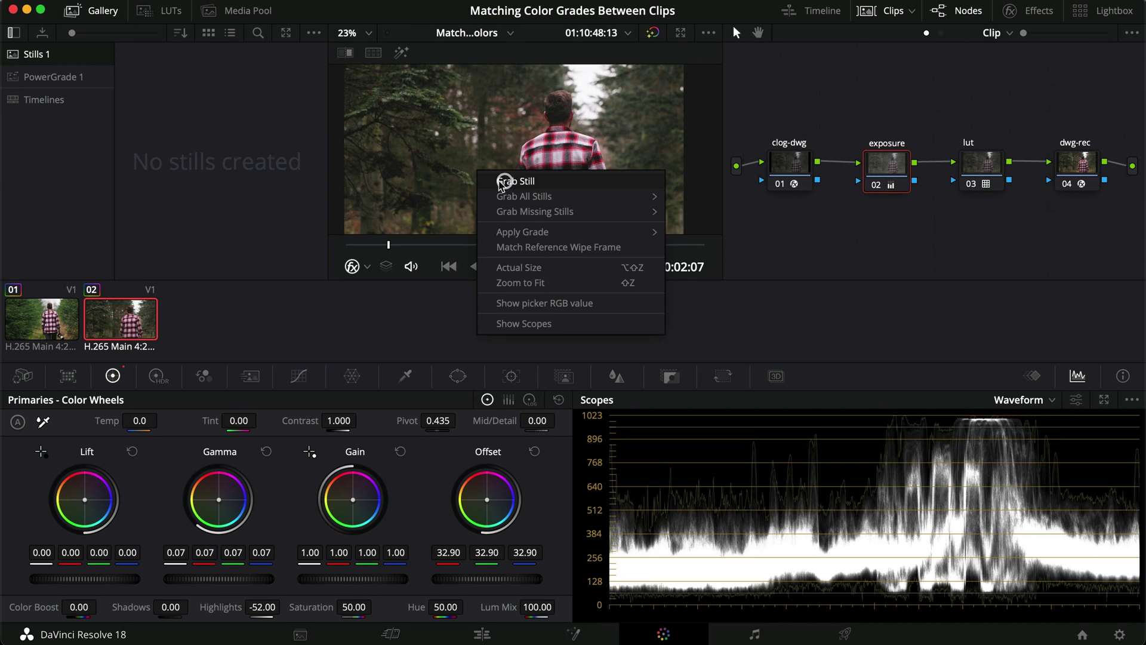
left_click(505, 179)
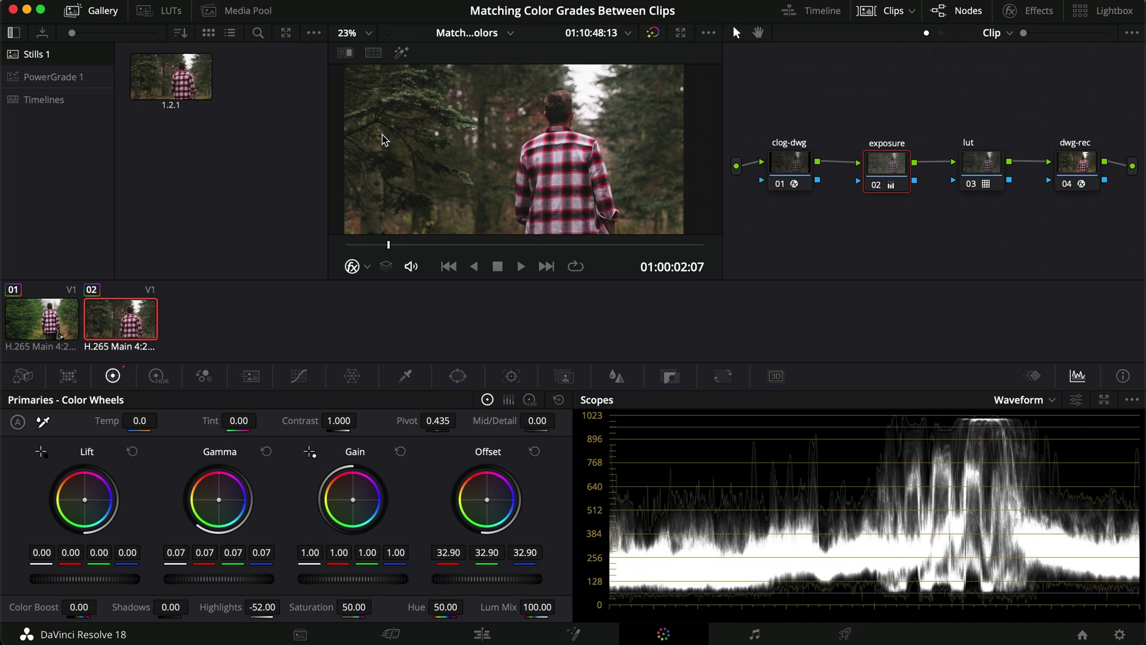
Wipe the grabbed still against clip 01, with the still above the clip and a horizontal split at about mid-frame
left_click(56, 325)
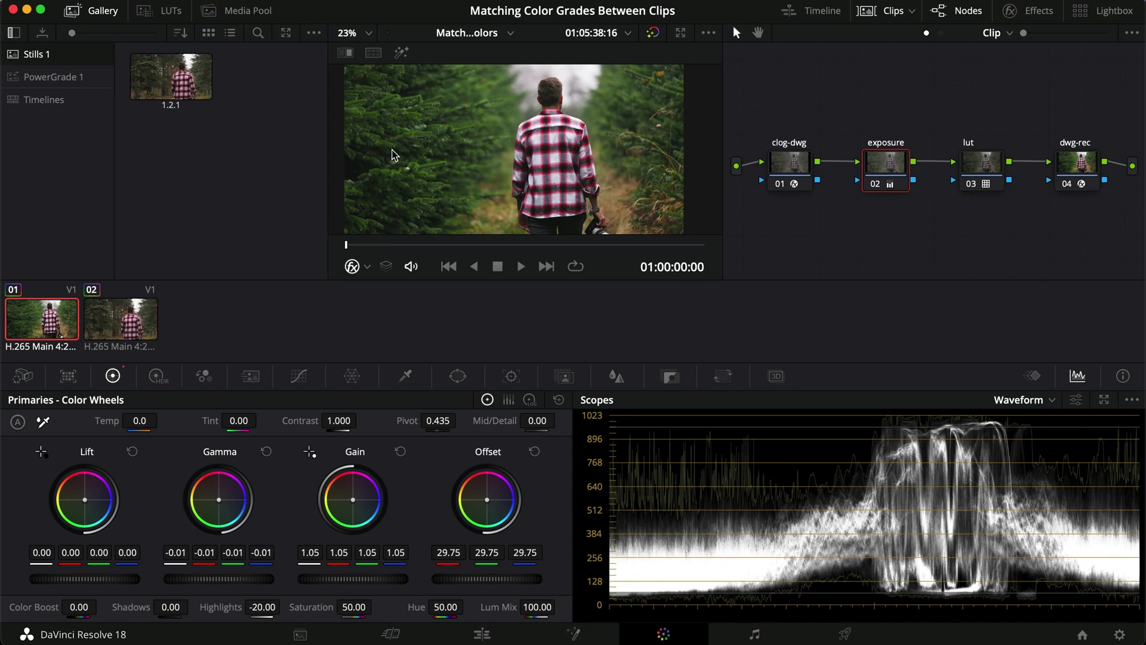
left_click(346, 54)
left_click(190, 109)
left_click_drag(345, 153, 424, 170)
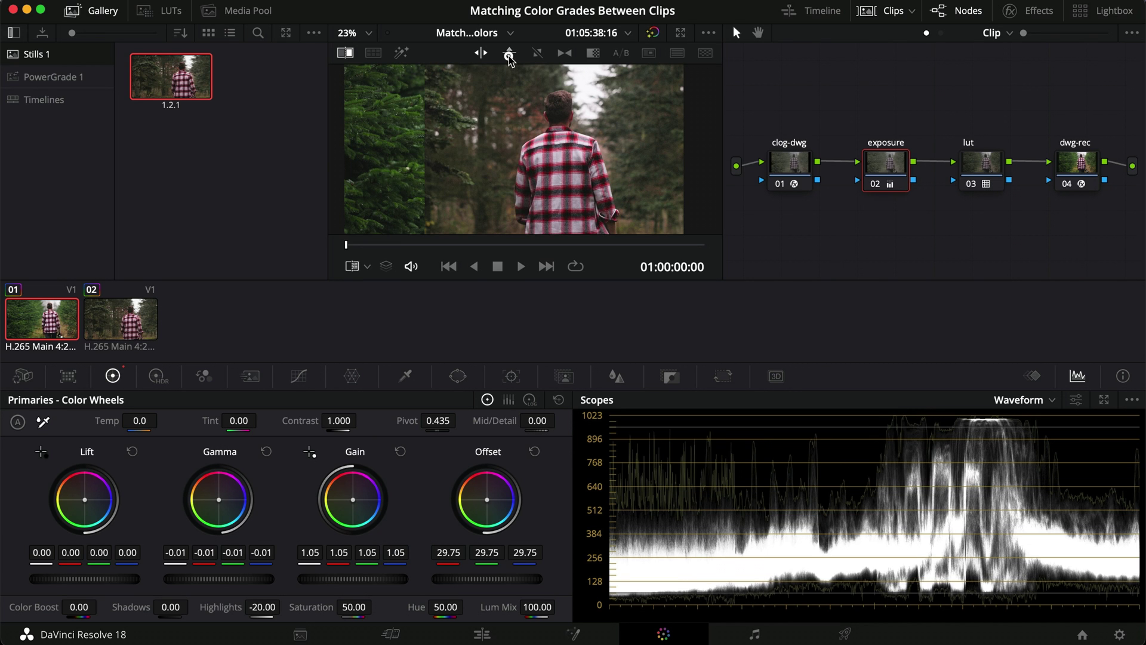
left_click(509, 53)
left_click_drag(497, 203, 488, 144)
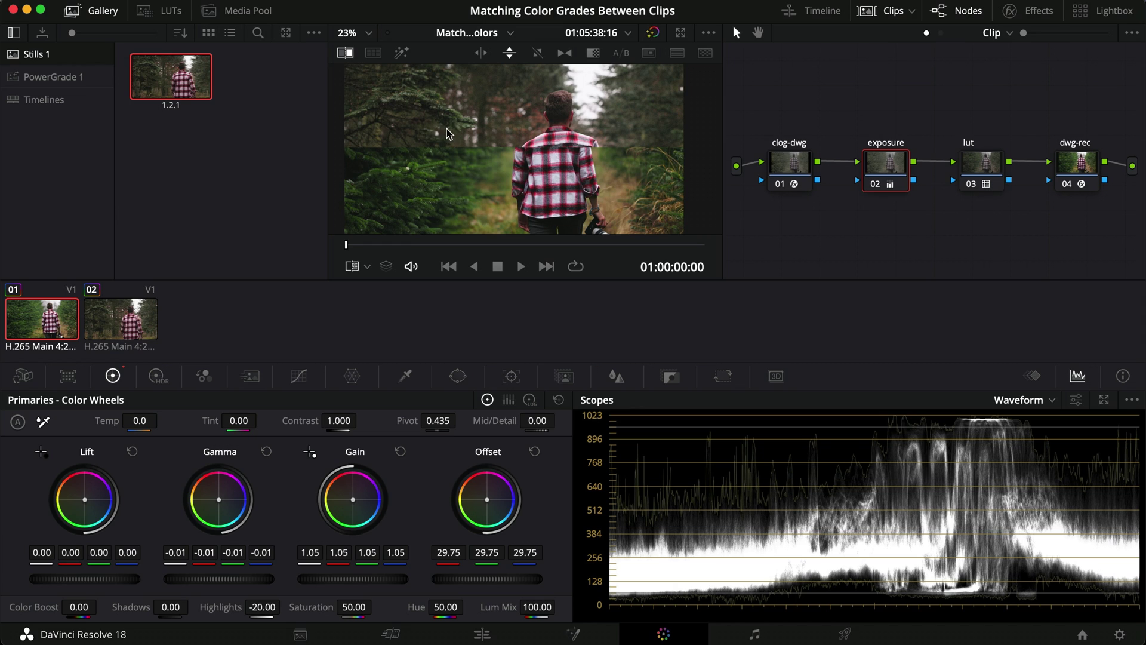
left_click_drag(454, 147, 453, 142)
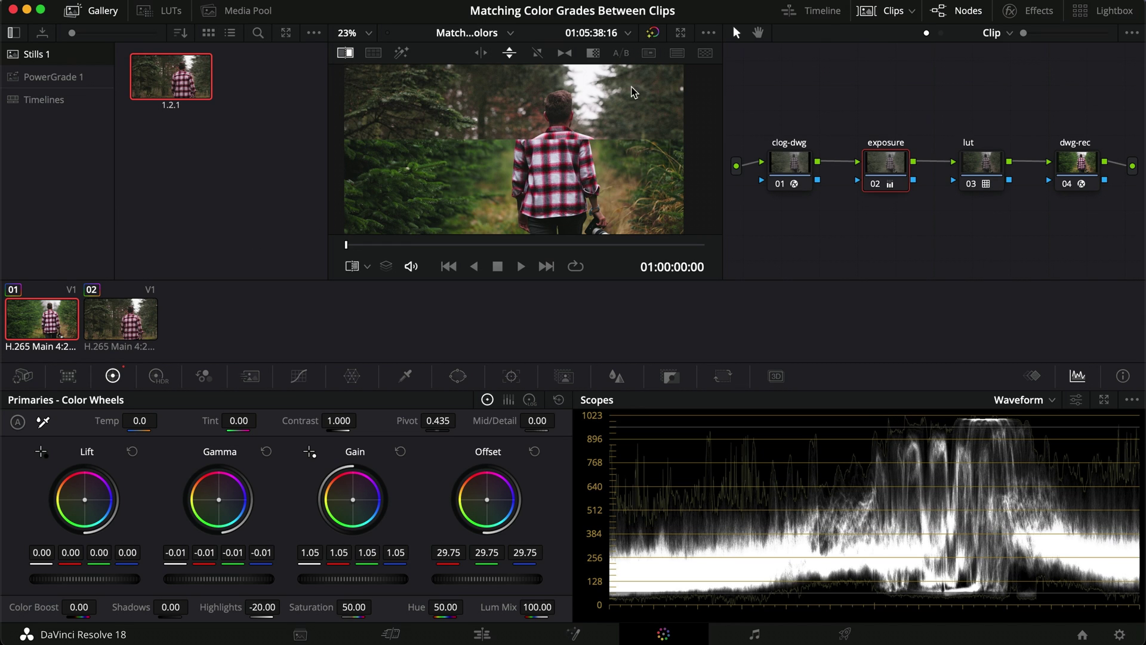
Hide the clip thumbnails and the gallery, and enlarge the viewer showing the wipe comparison
left_click(866, 11)
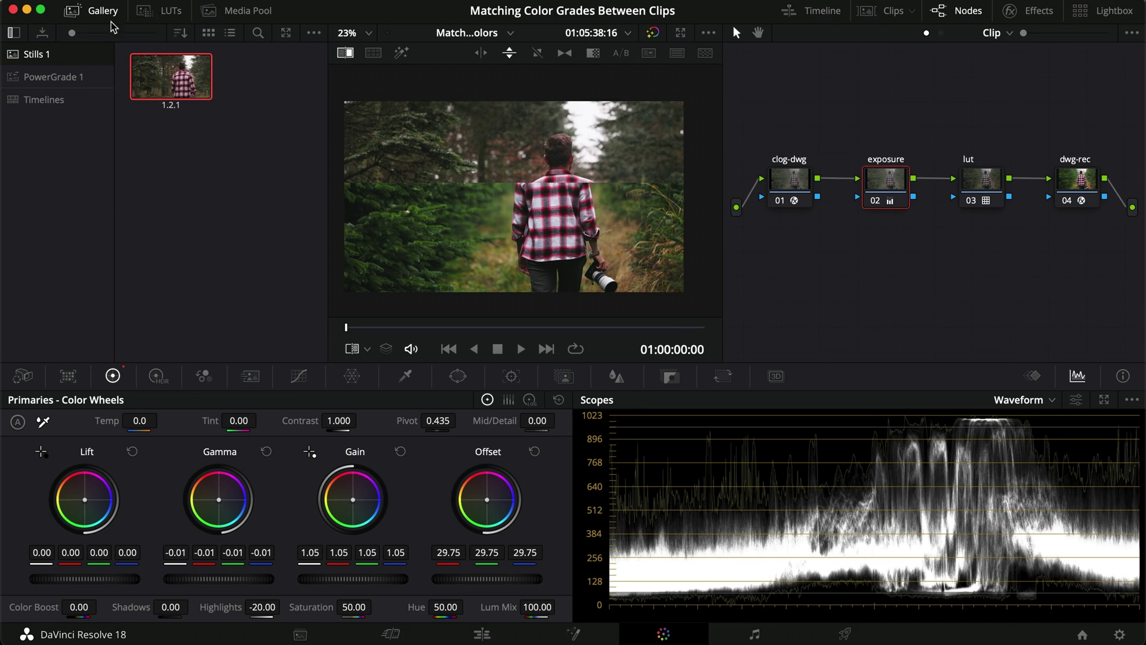
left_click(76, 9)
left_click_drag(722, 222, 557, 223)
scroll(276, 227, "up", 3)
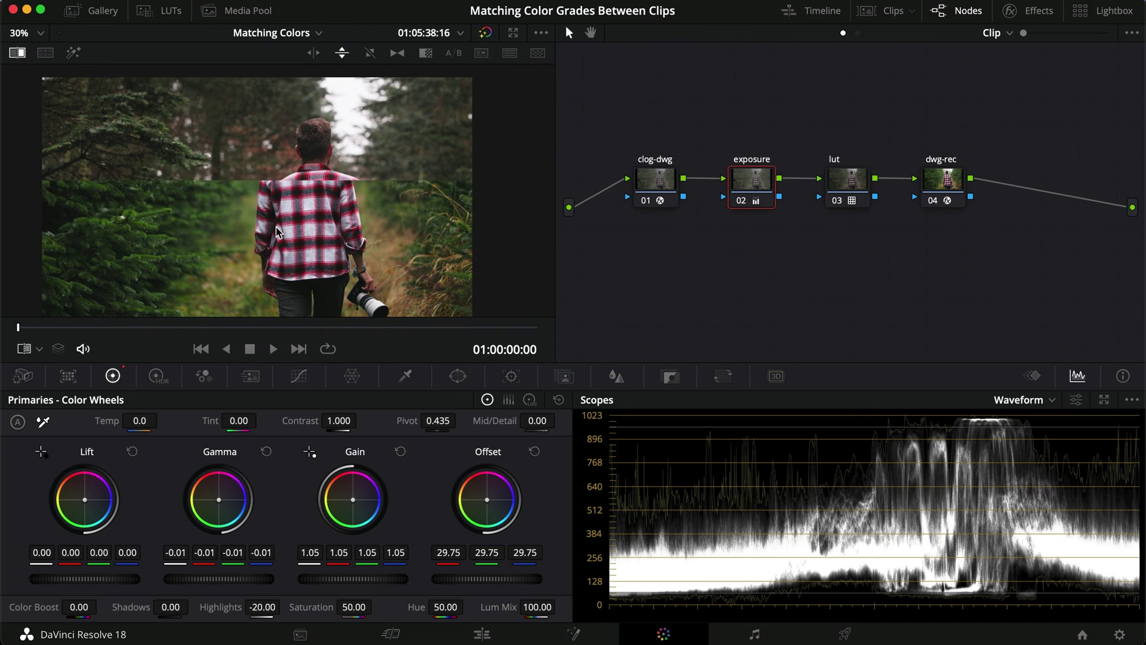
Spread out the nodes in the graph and add a serial node between the lut and dwg-rec nodes
left_click_drag(943, 179, 1032, 321)
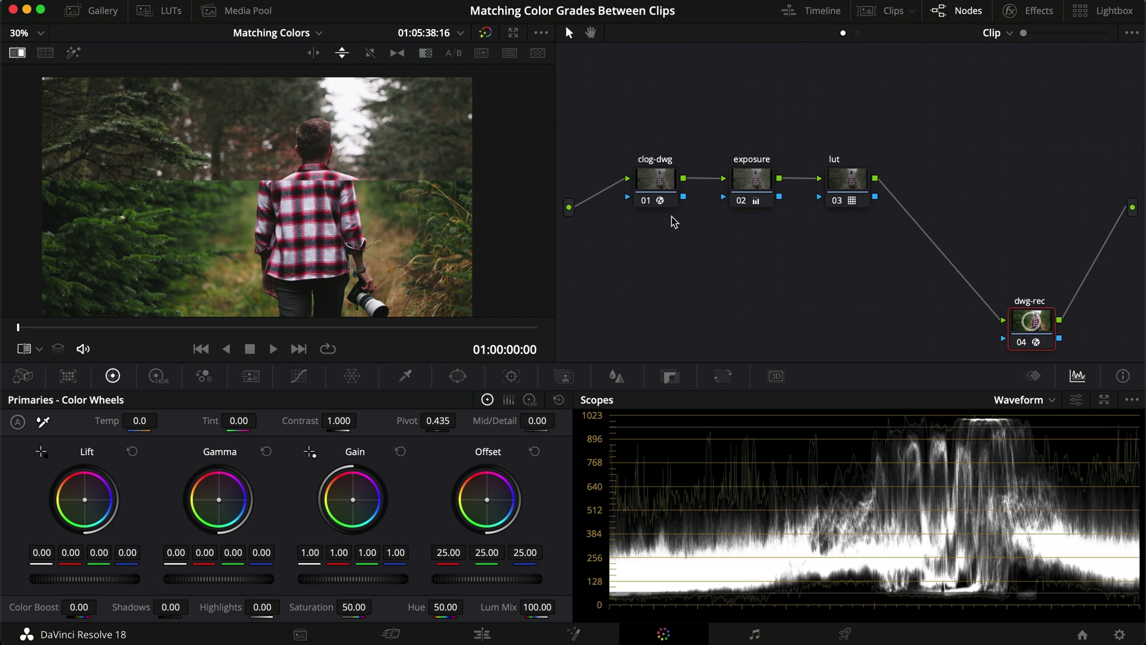
left_click_drag(655, 179, 656, 106)
left_click_drag(752, 180, 752, 116)
left_click_drag(826, 190, 619, 210)
key("alt+s")
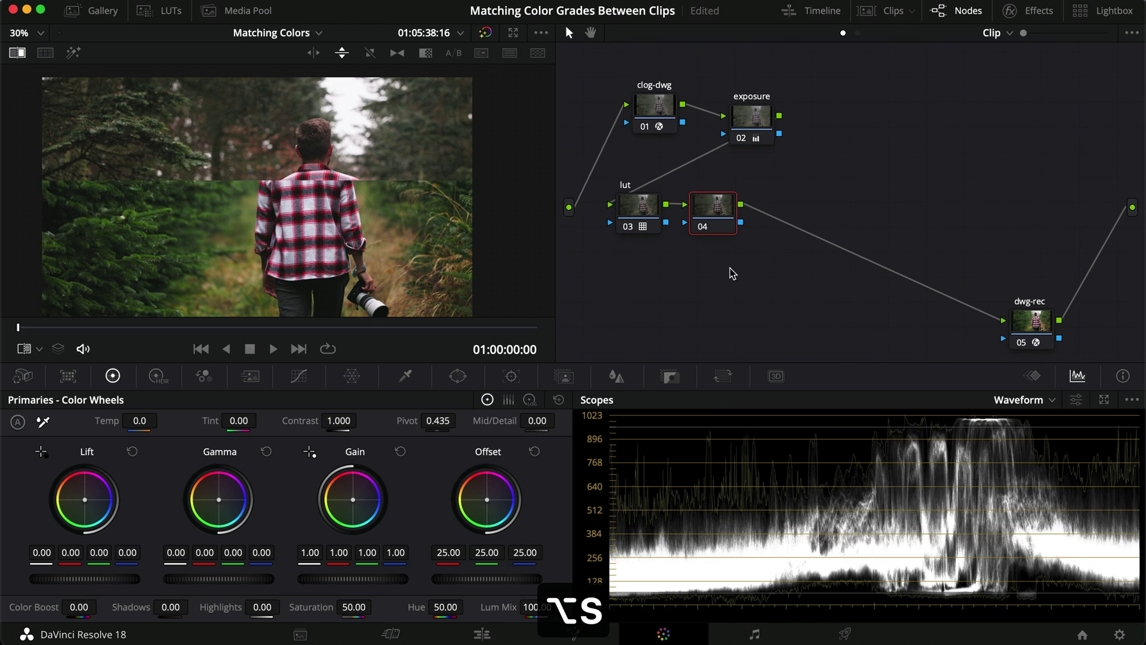
Sample the tree's green for the Hue Vs Hue curve, rotate it by about 4, and compare with the node disabled
left_click(300, 376)
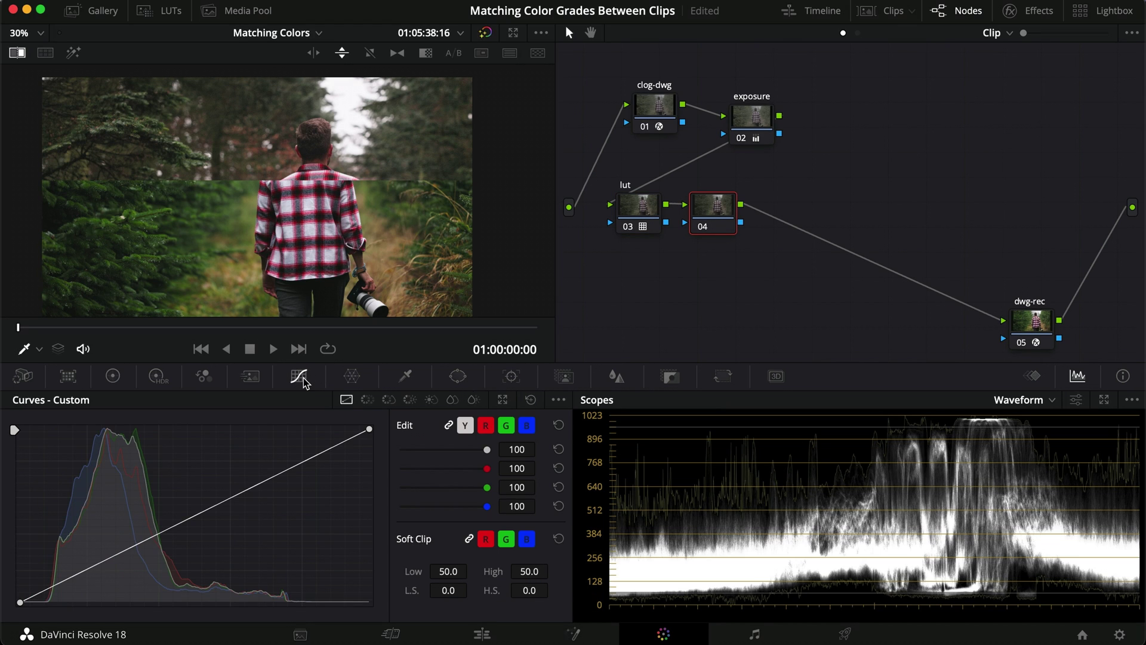
left_click(365, 405)
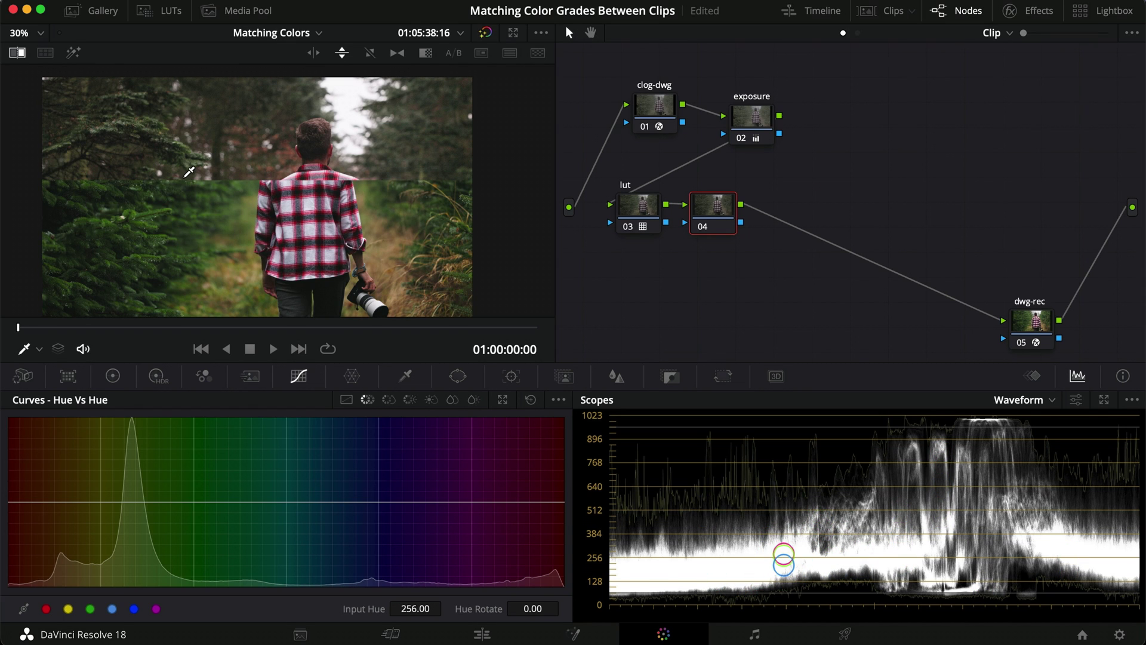
left_click(98, 225)
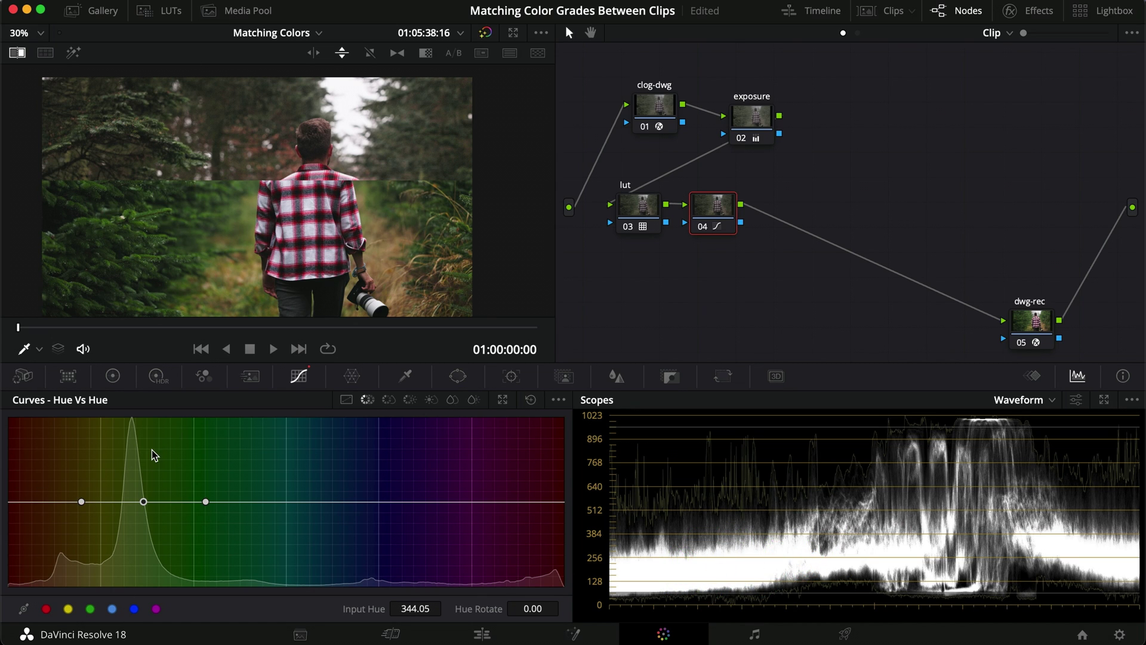
mouse_move(144, 503)
left_mouse_down()
mouse_move(146, 488)
mouse_move(149, 505)
left_mouse_up()
key("super+d")
key("super+d")
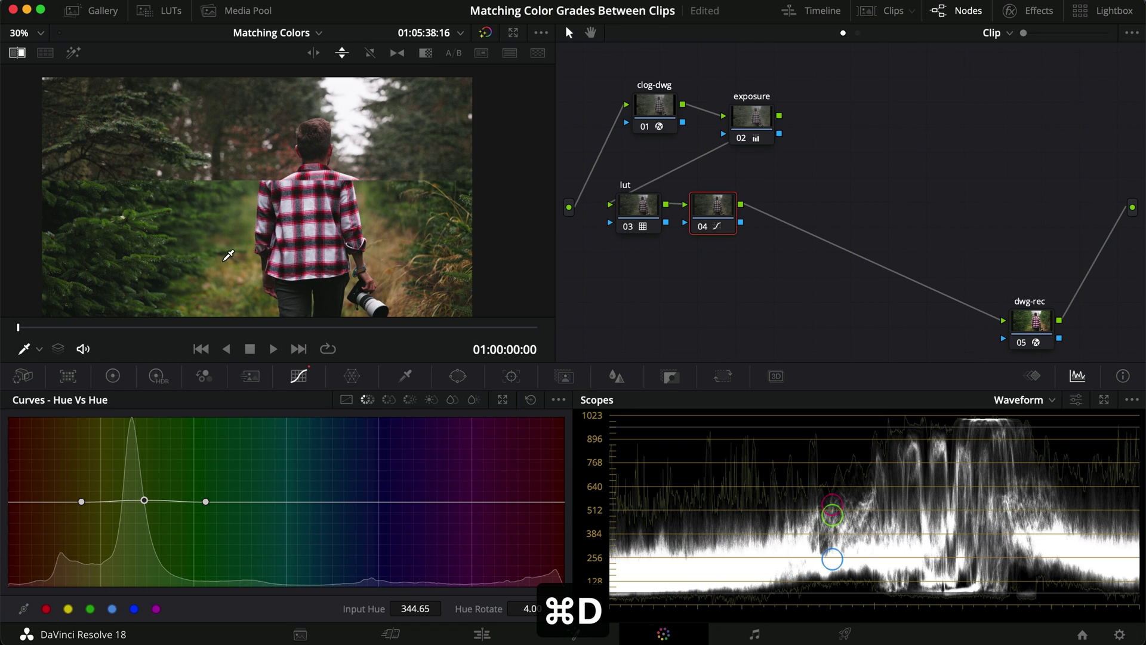
Sample the tree's green for the Hue Vs Sat curve, lower its saturation to roughly half, and widen the range toward yellow
left_click(388, 399)
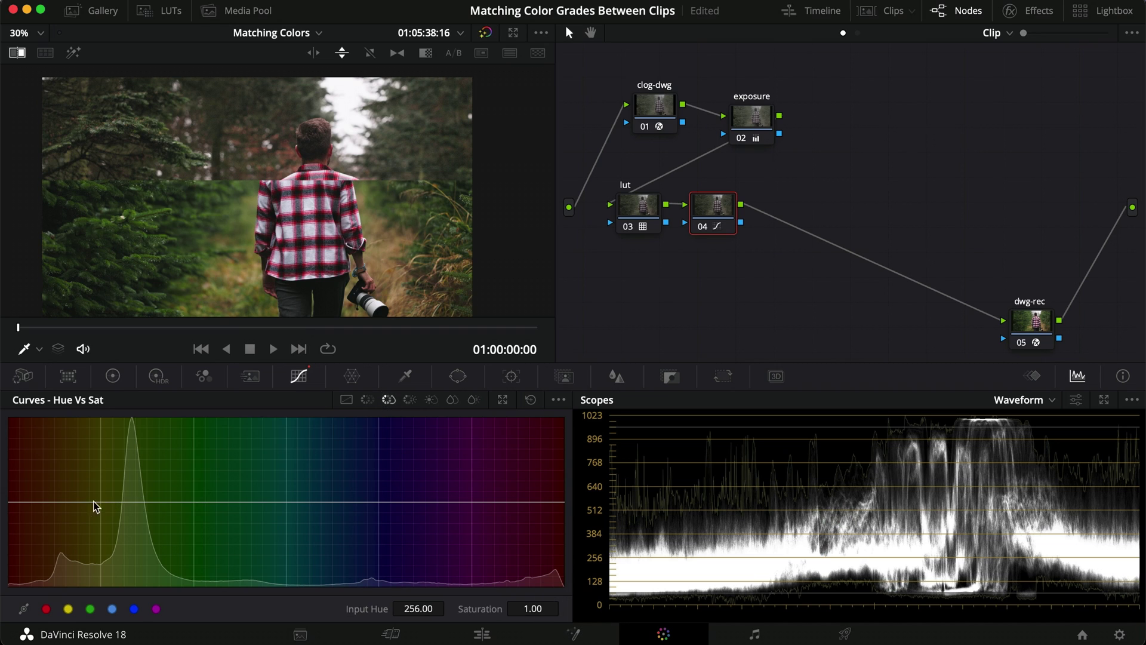
left_click(90, 233)
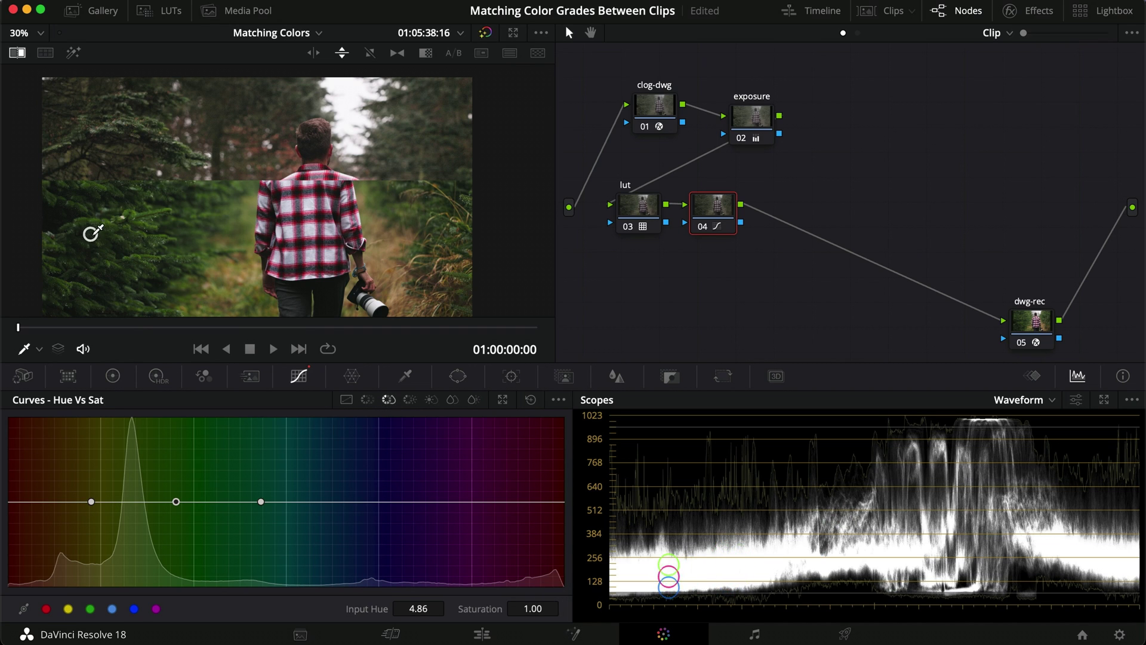
left_click_drag(175, 502, 171, 554)
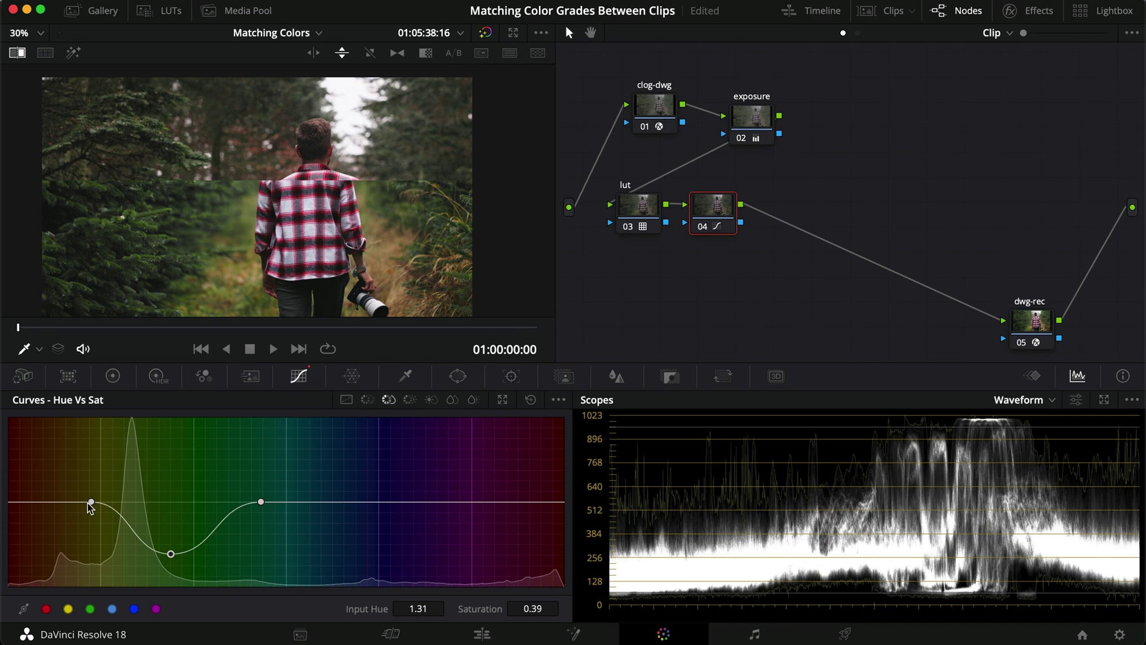
left_click_drag(91, 501, 83, 502)
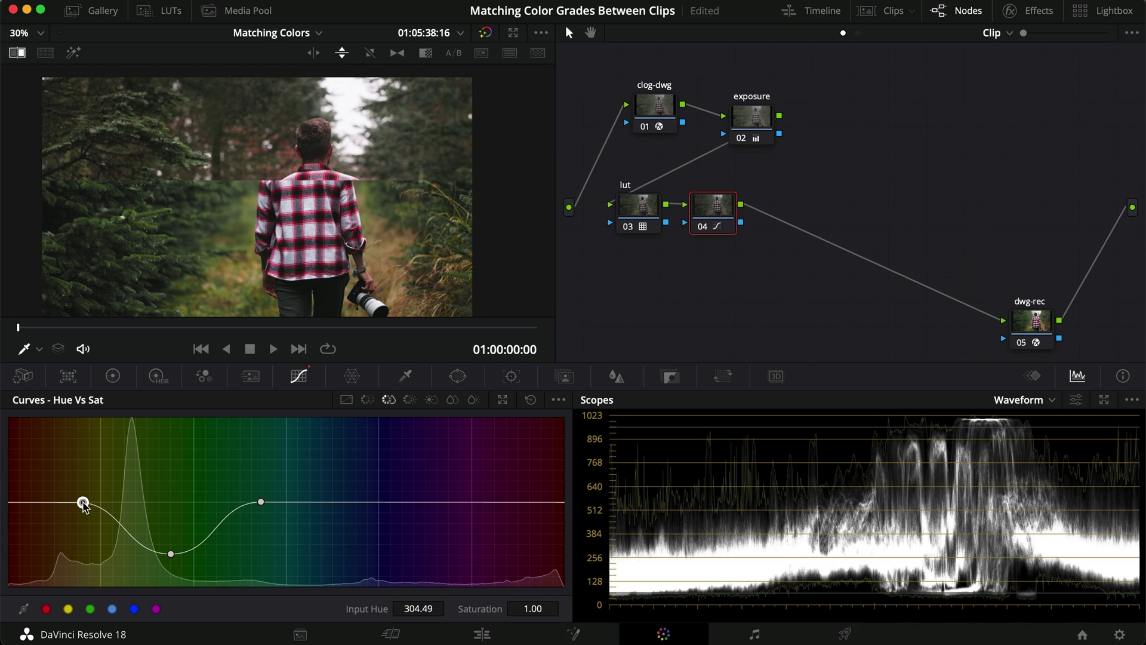
mouse_move(174, 557)
left_mouse_down()
mouse_move(159, 564)
mouse_move(162, 546)
left_mouse_up()
Sample the tree's green for the Hue Vs Lum curve, lower its luminance, and compare the node's effect in full screen
left_click(409, 399)
left_click(97, 231)
left_click_drag(187, 504, 158, 543)
key("super+f")
key("super+d")
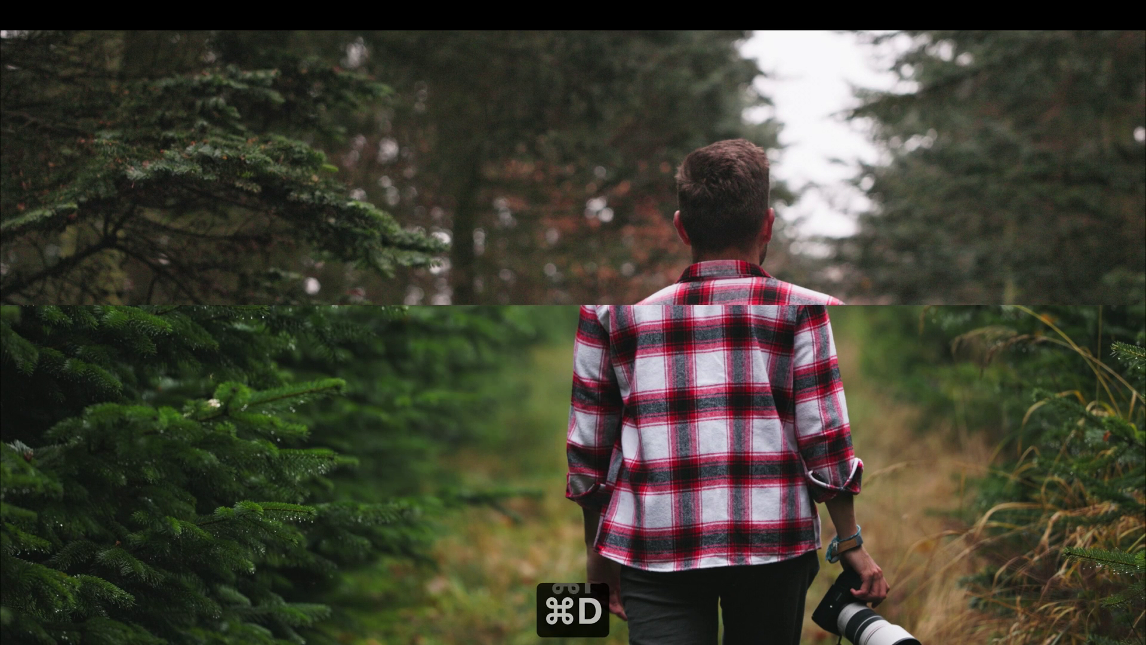
mouse_move(248, 206)
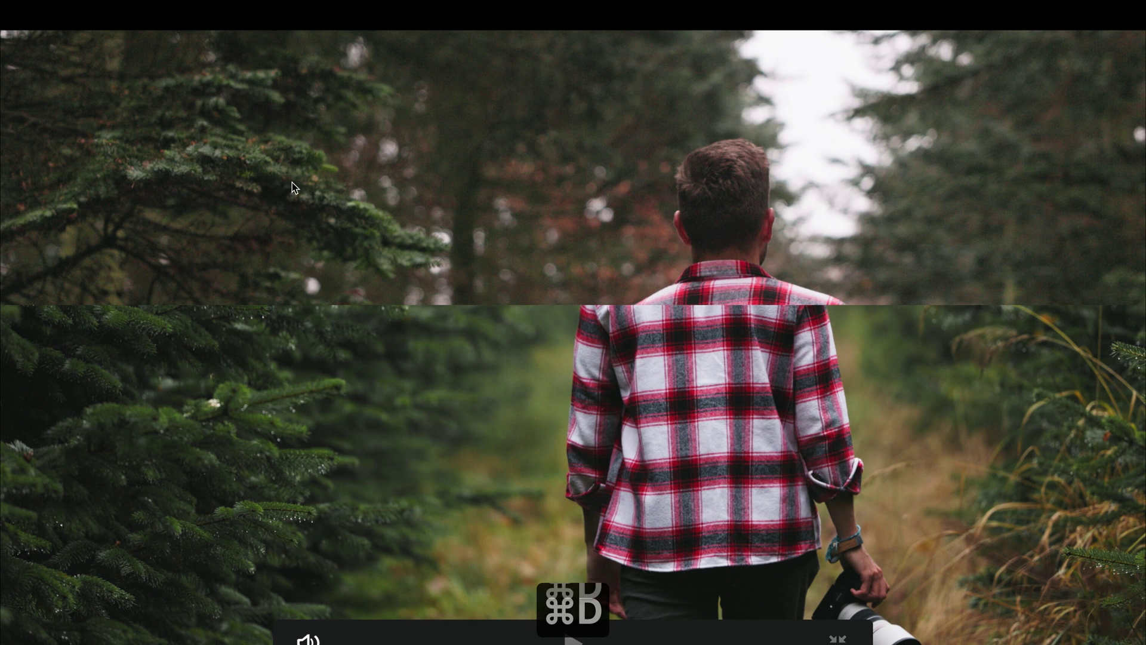
key("super+f")
Shift the lowered green point of the Hue Vs Sat curve slightly toward yellow and compare the node's effect in full screen
left_click(388, 400)
mouse_move(164, 547)
left_mouse_down()
mouse_move(141, 550)
mouse_move(153, 548)
left_mouse_up()
key("super+d")
key("super+f")
key("super+d")
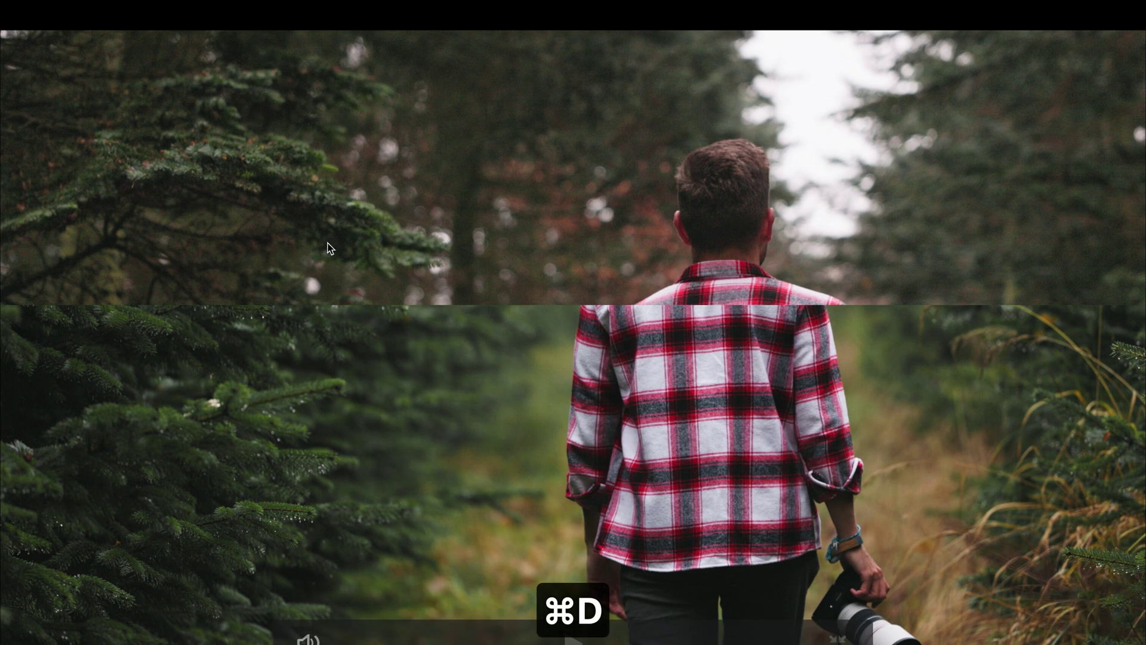
Switch the viewer's on-screen control to the image wipe and raise the horizontal wipe line to the man's neck
key("Escape")
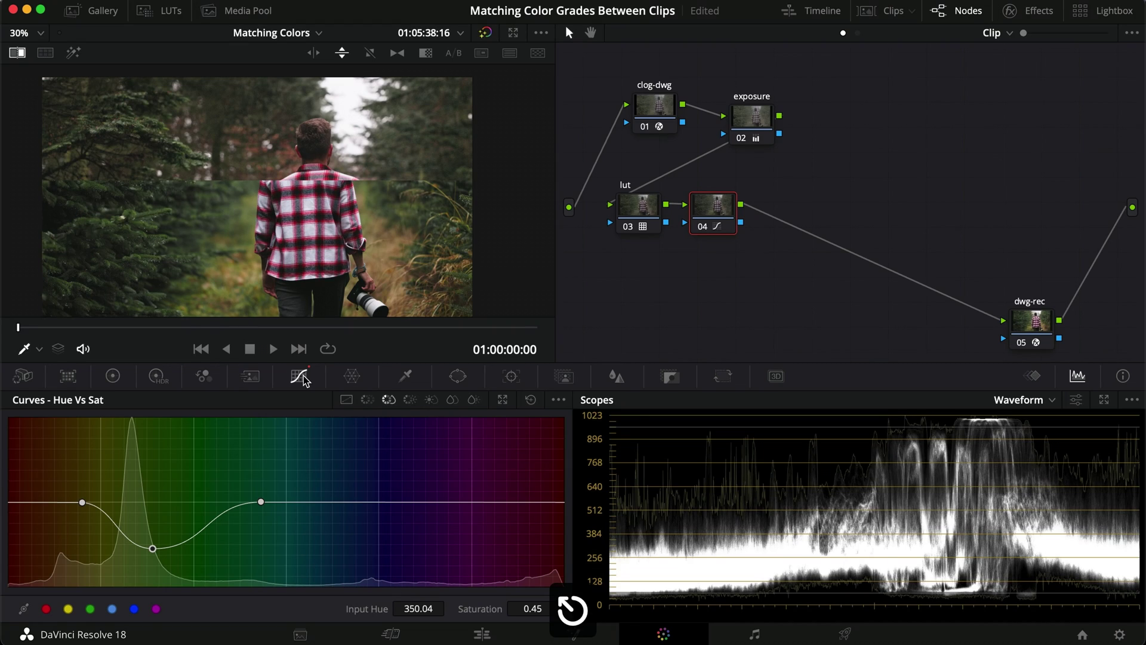
left_click(39, 349)
left_click(56, 431)
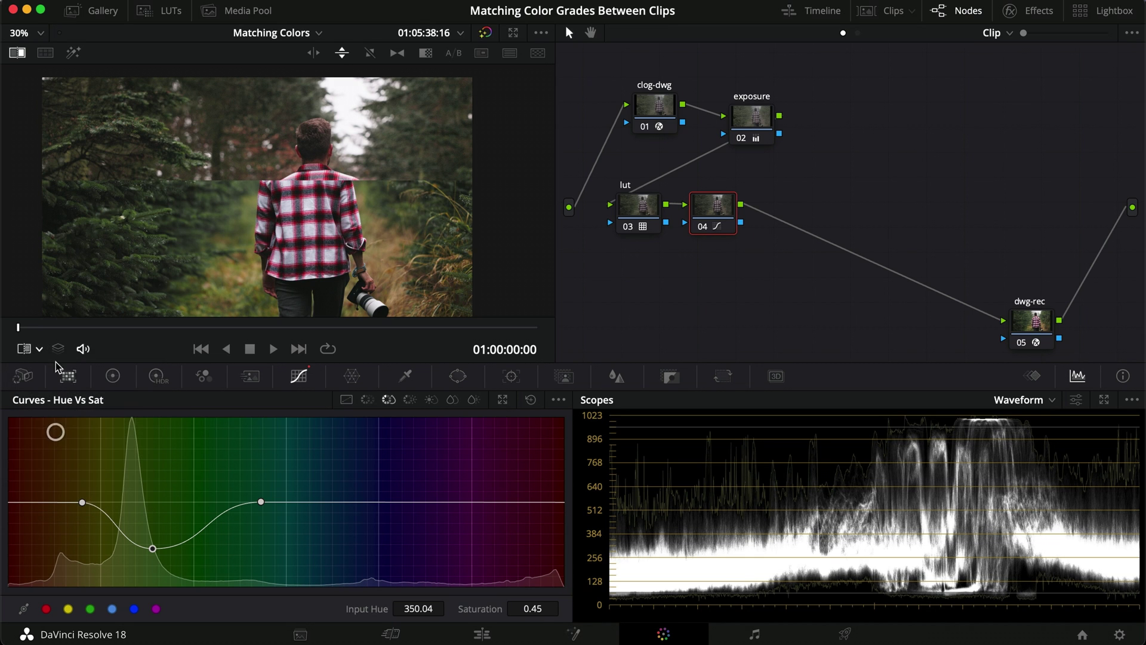
left_click_drag(205, 179, 227, 110)
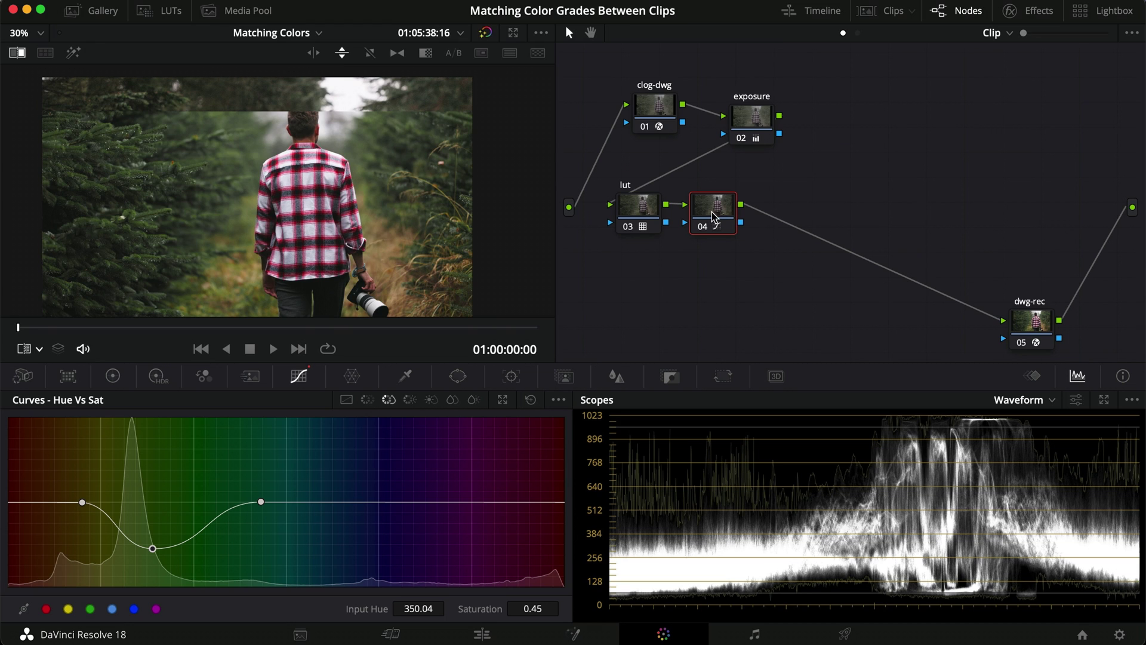
Insert a new serial node directly before the lut node and show its primary color wheels
key("shift+s")
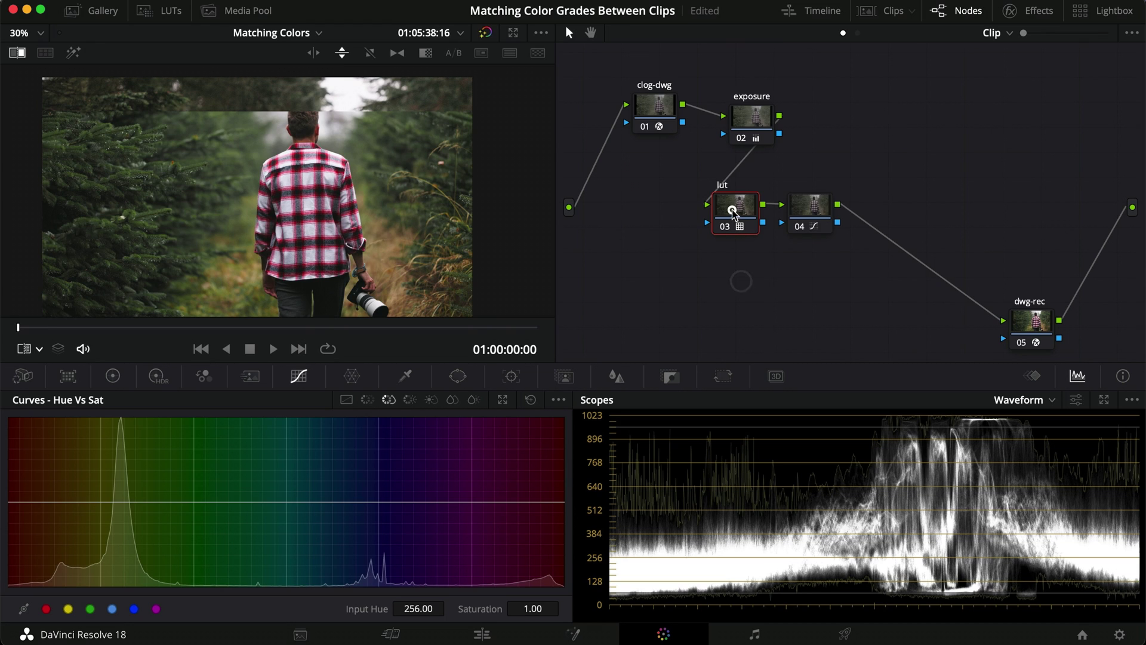
left_click_drag(742, 277, 656, 220)
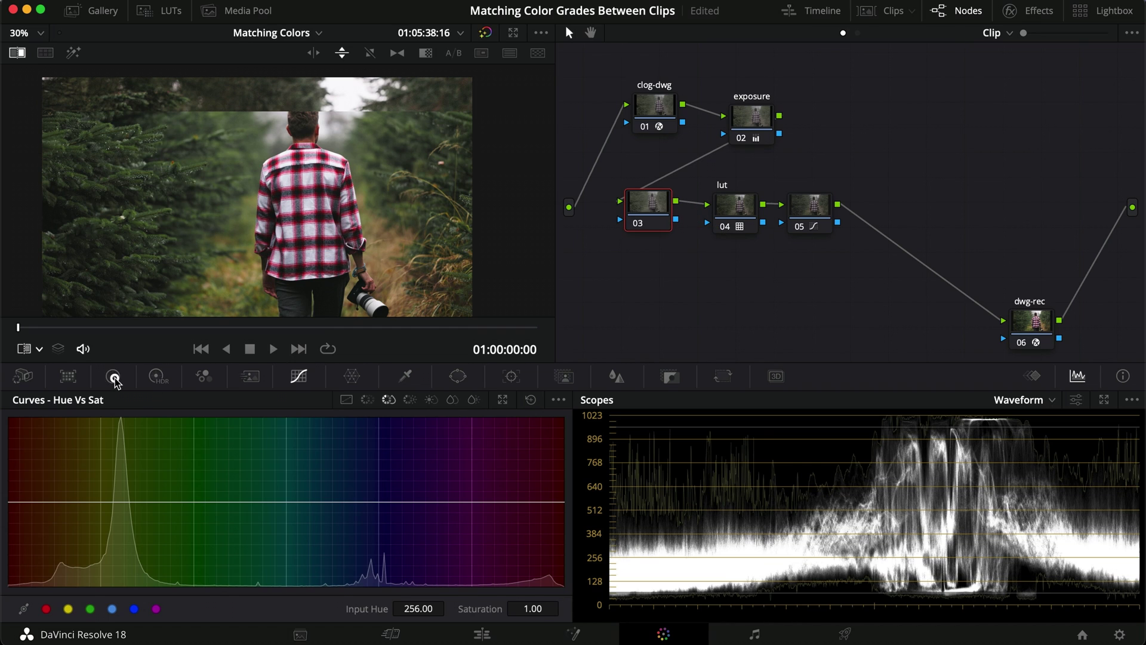
left_click(113, 376)
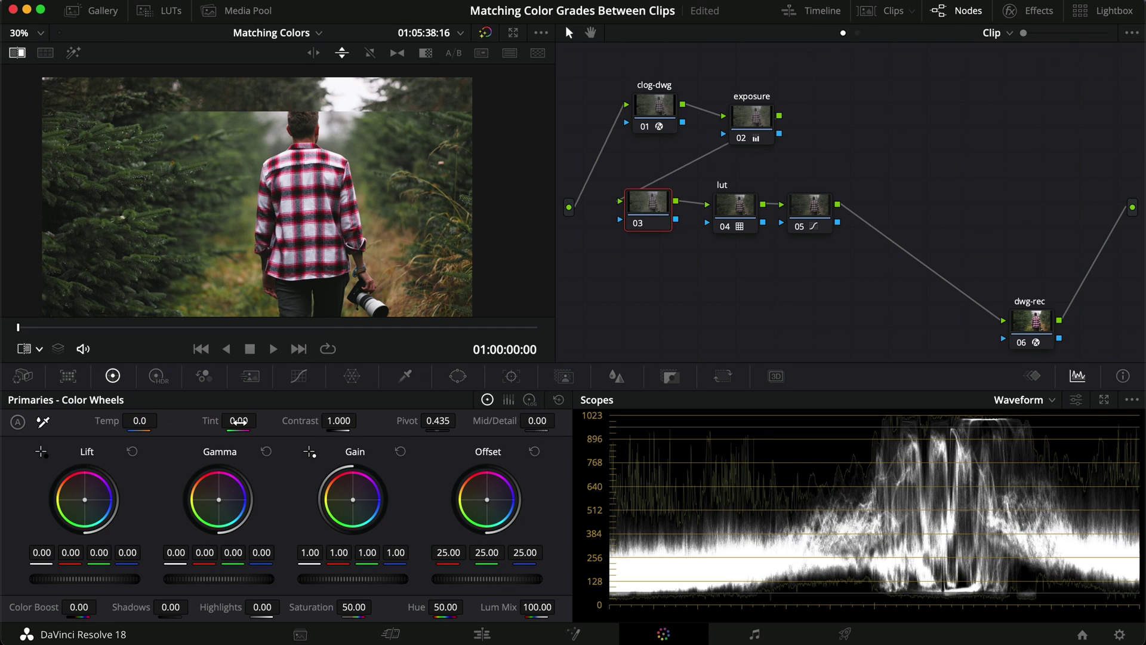
Try Tint values of 4.50 and 26.50 and a warmer Temp on the new node, resetting both to default
left_click_drag(240, 421, 246, 422)
left_click_drag(209, 145, 212, 162)
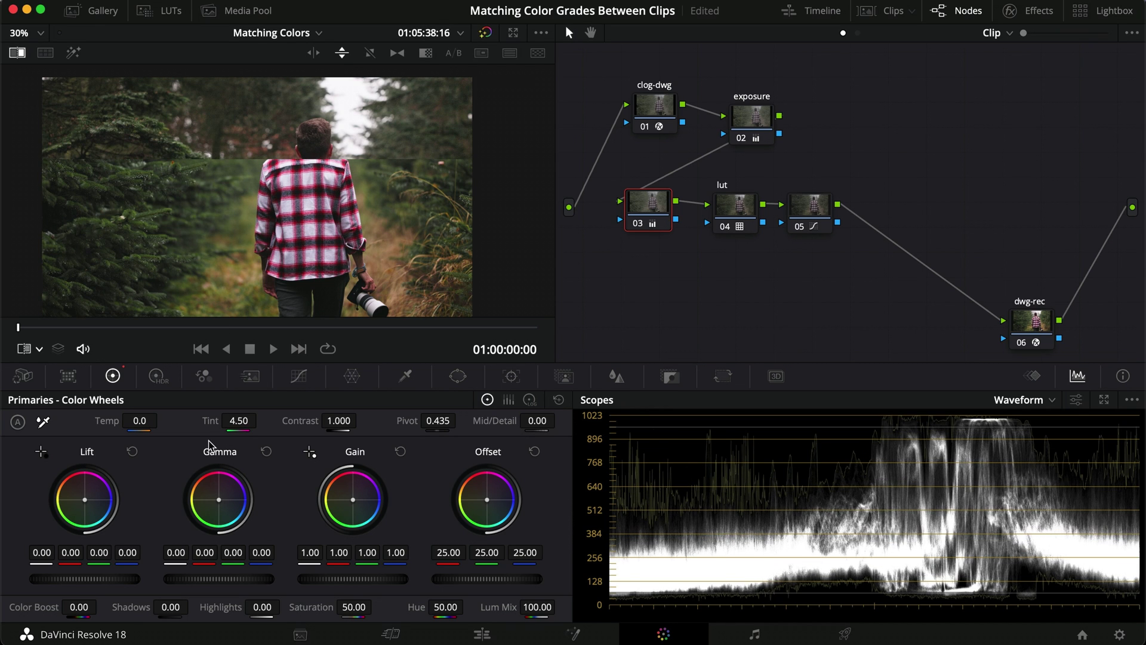
left_click_drag(238, 422, 262, 426)
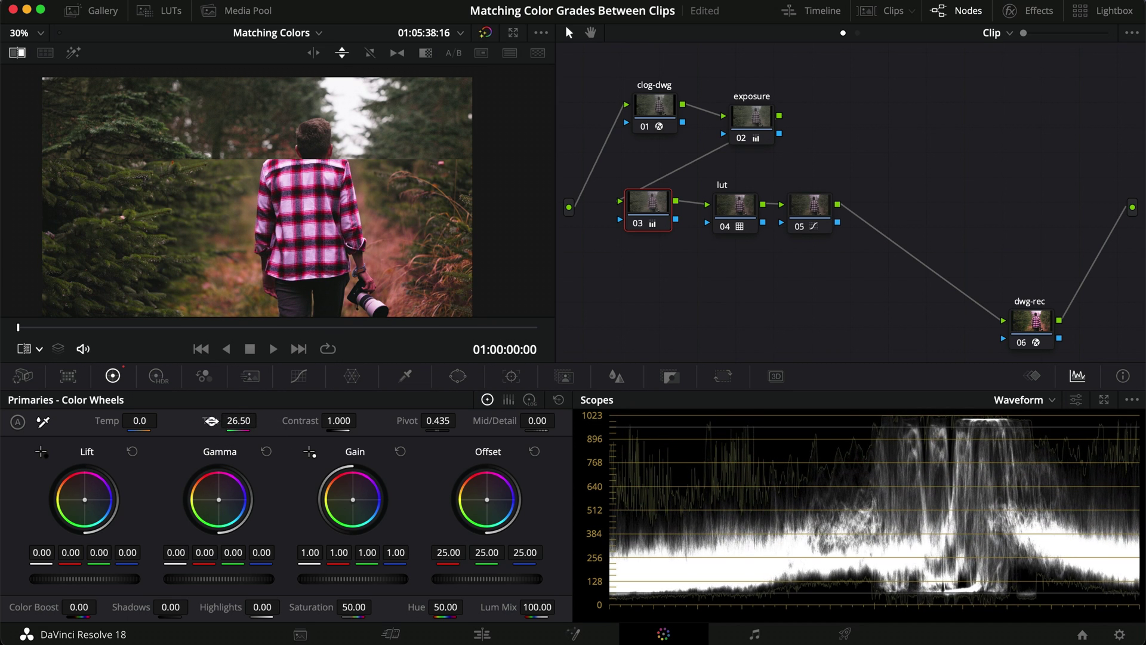
double_click(211, 422)
left_click_drag(137, 420, 151, 418)
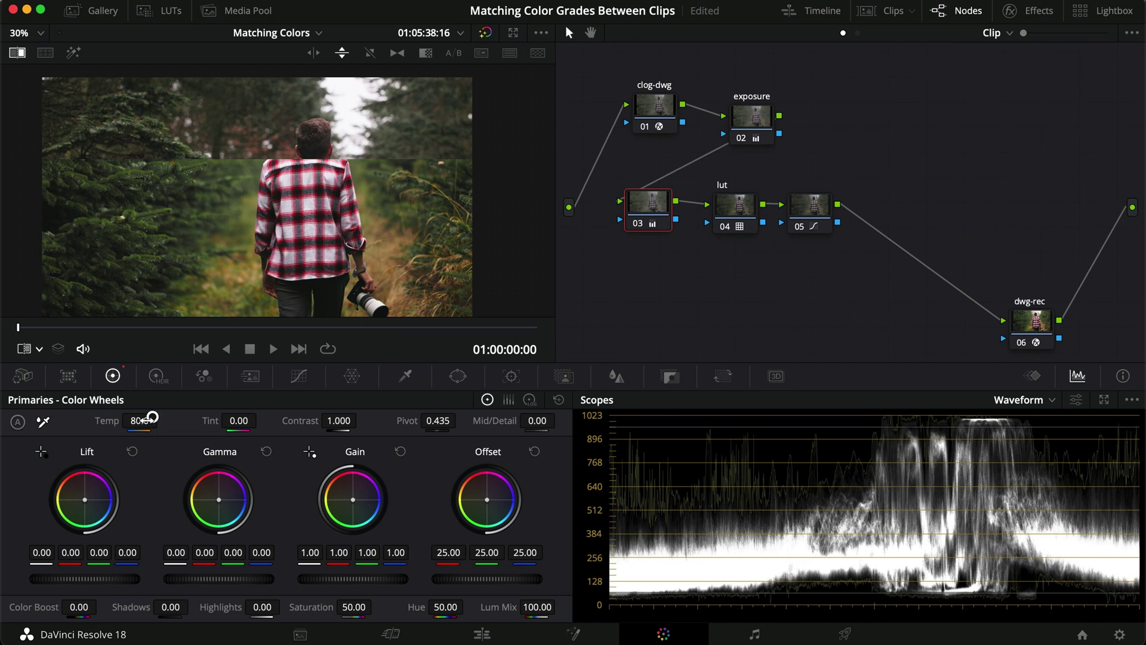
double_click(110, 423)
Raise the new node's Tint to about 2.00 and compare the image with and without the node in full screen
left_click_drag(242, 424, 251, 424)
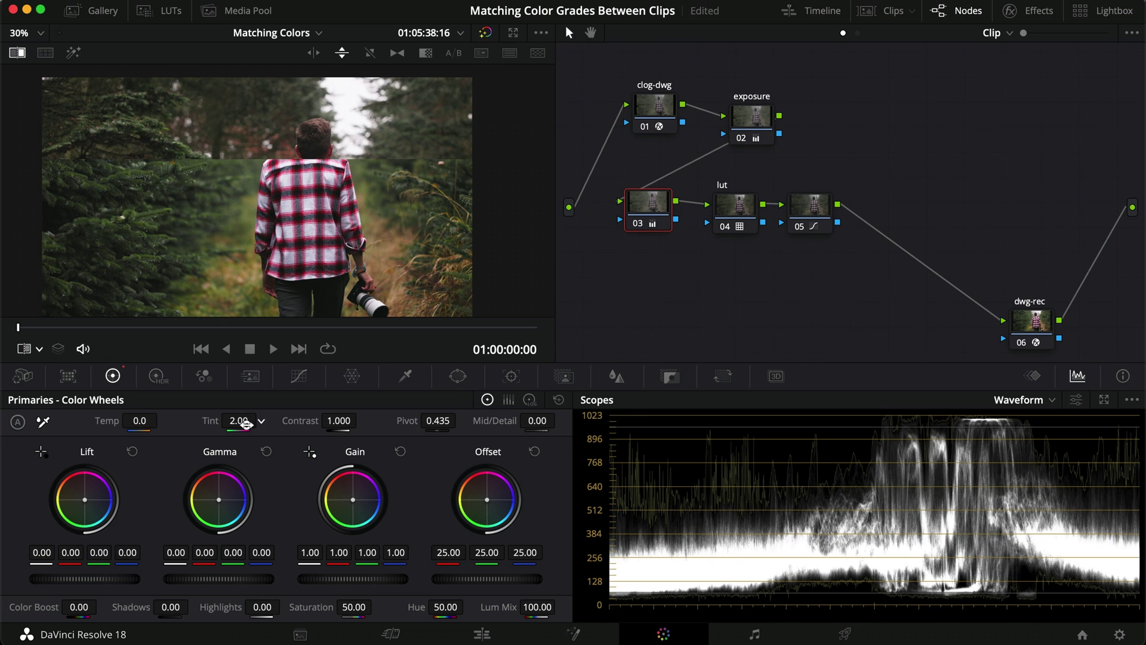
key("super+d")
key("super+d")
key("super+f")
key("super+d")
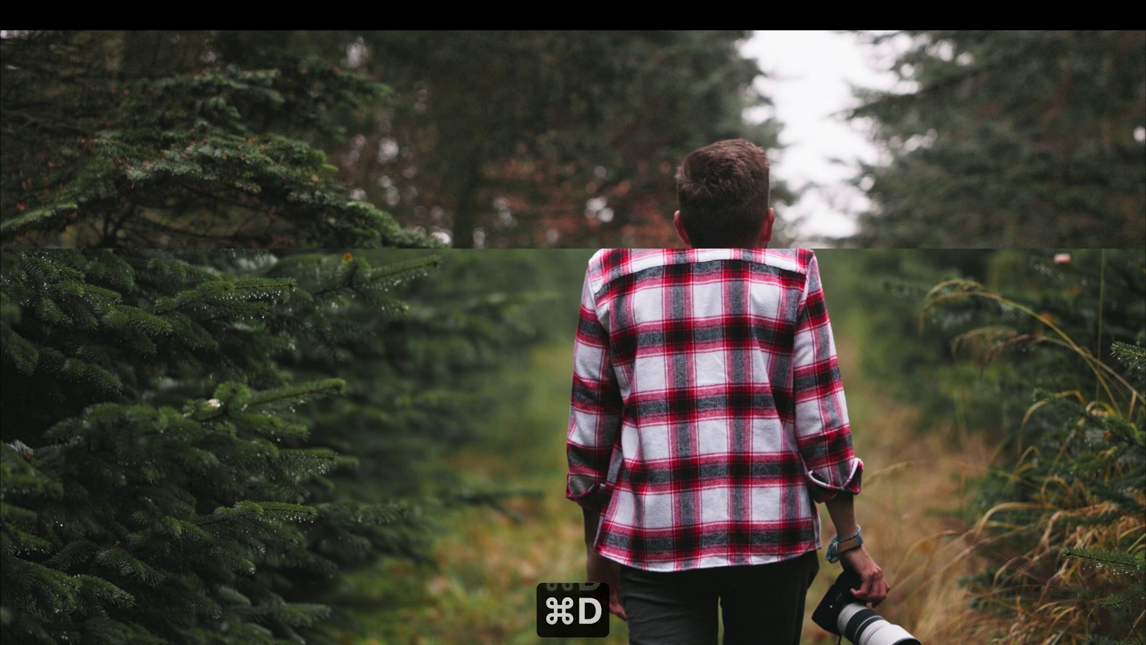
key("super+f")
Compare the image with the lut node off and on, select the hue curves node, and lower the wipe line slightly
left_click(744, 207)
key("super+d")
key("super+d")
left_click(807, 218)
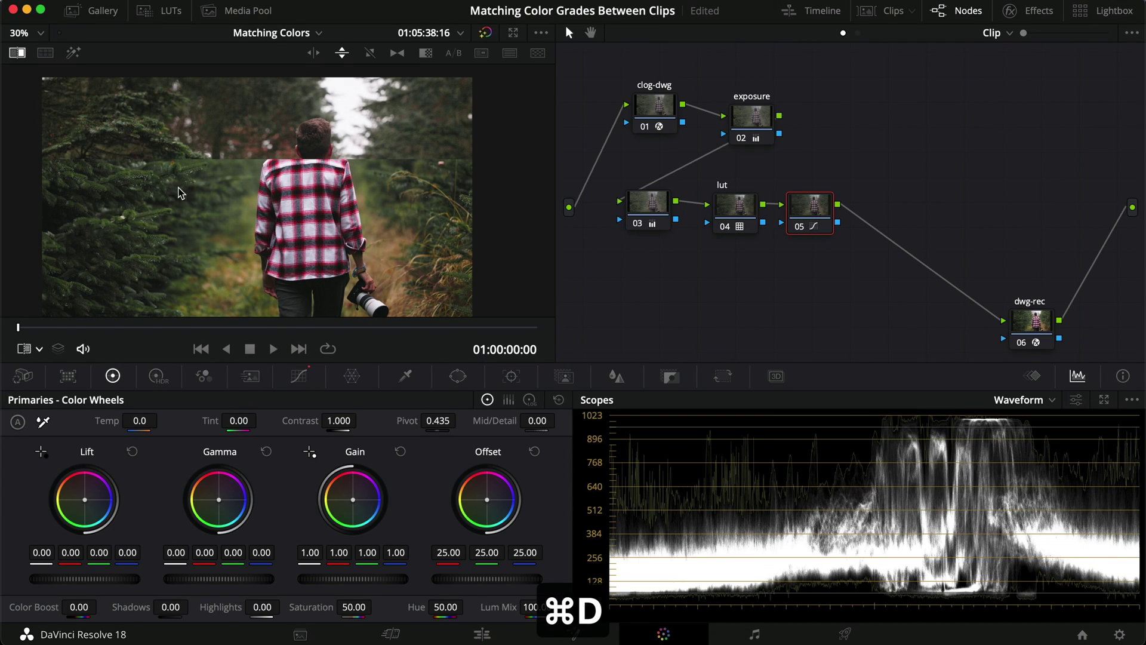
mouse_move(199, 169)
left_mouse_down()
mouse_move(199, 214)
mouse_move(199, 179)
left_mouse_up()
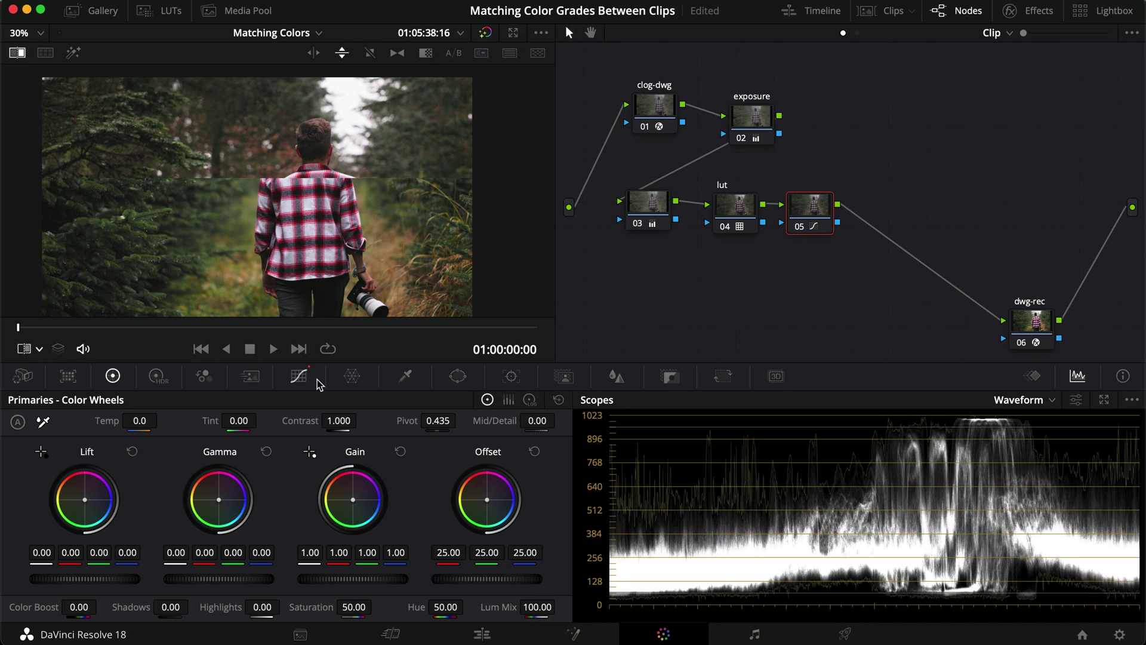
Label the node before the lut node "temp"
right_click(812, 215)
right_click(648, 203)
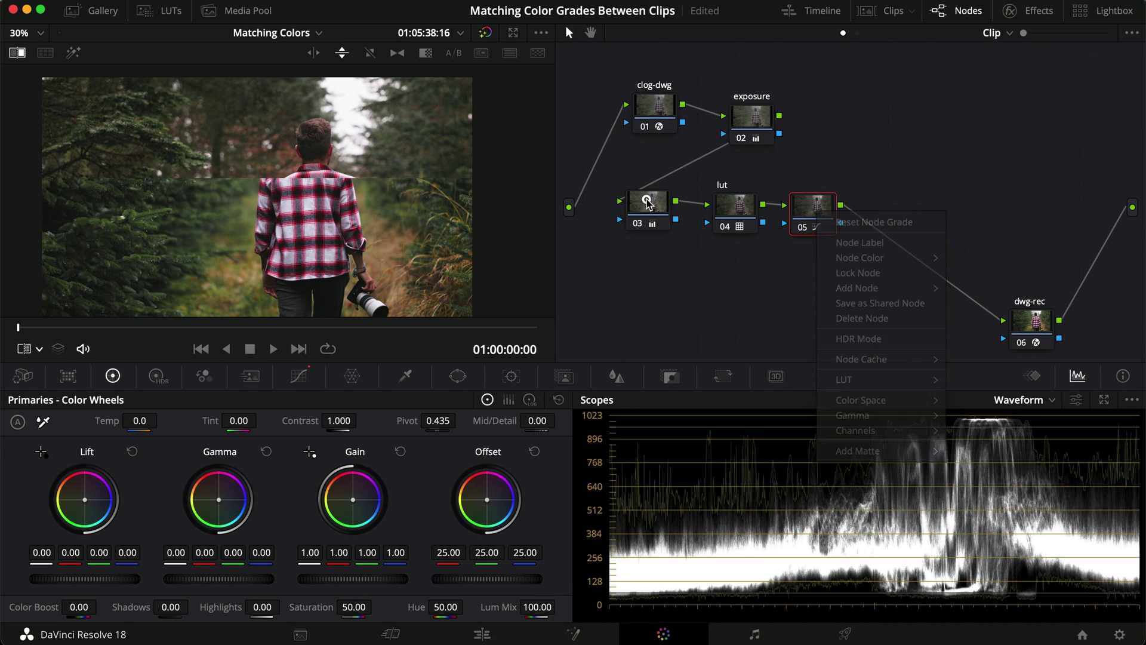
left_click(676, 231)
type("temp")
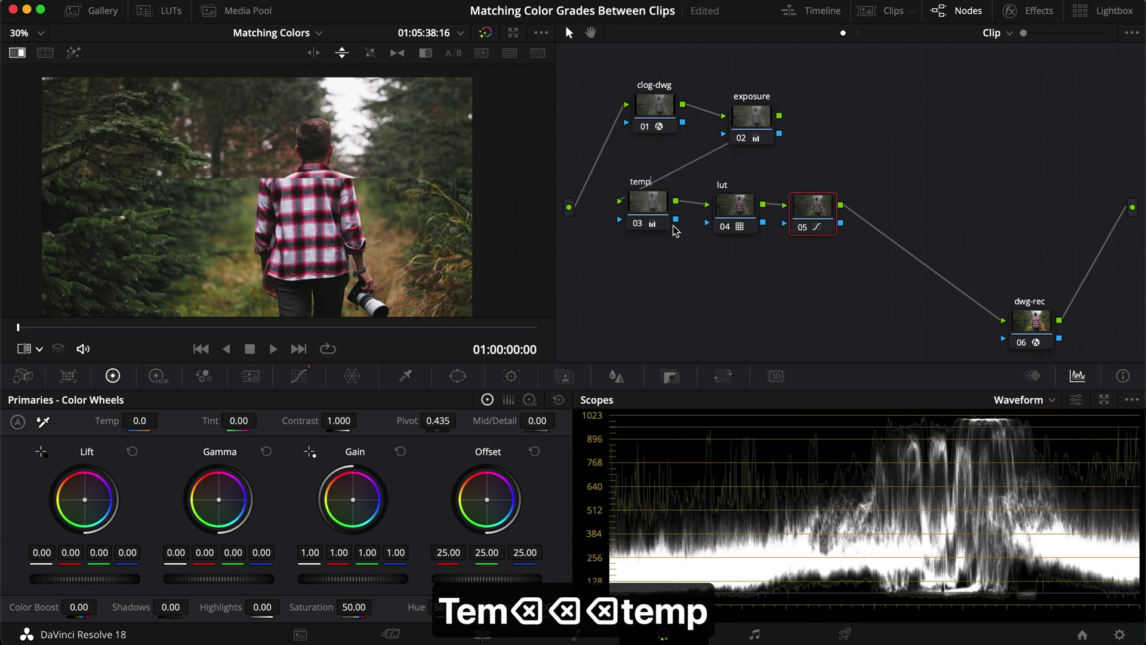
key("Return")
Label the hue curves node after the lut node "curves"
right_click(802, 216)
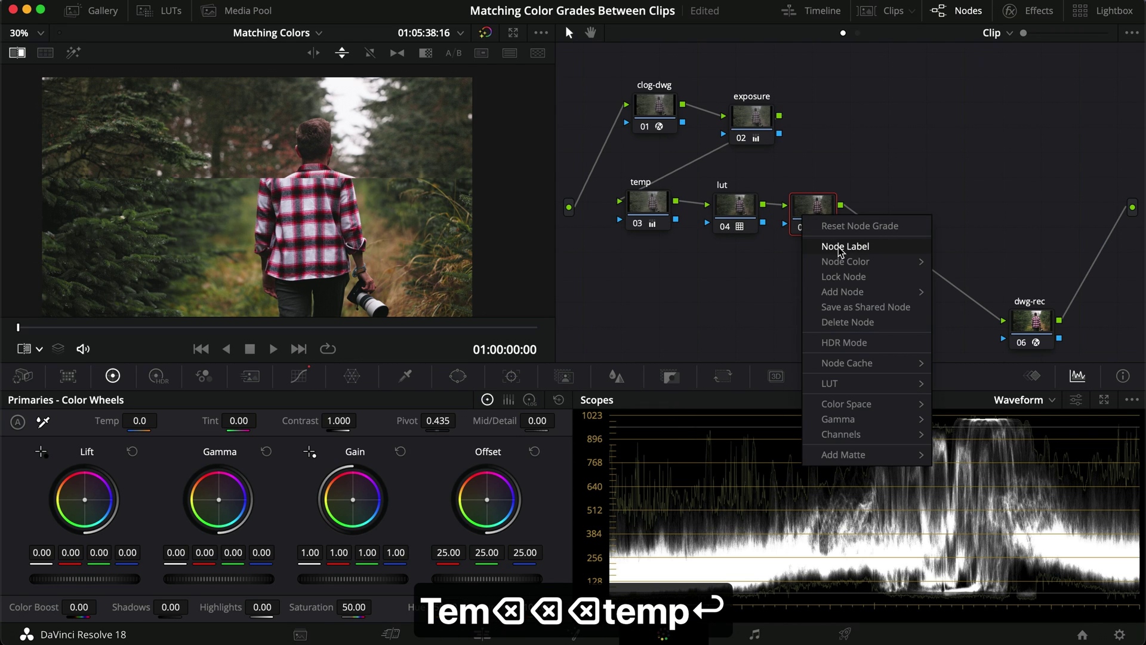
left_click(836, 247)
type("c")
key("BackSpace")
type("curves")
key("Return")
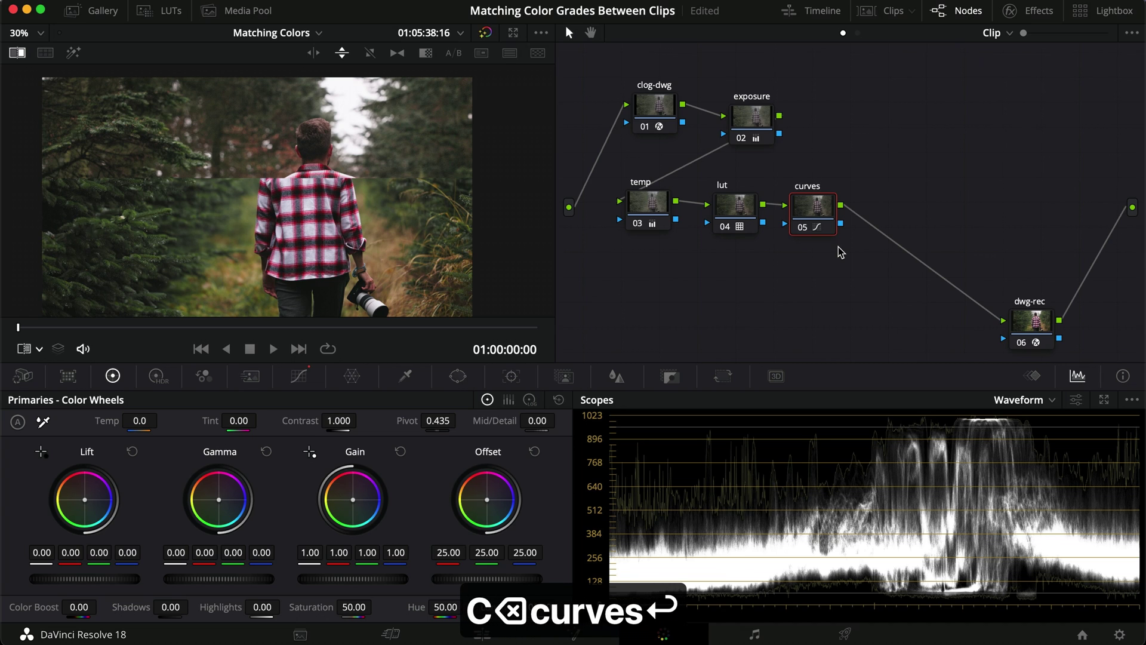
Add a serial node after the curves node and label it "sat"
right_click(806, 218)
key("alt+s")
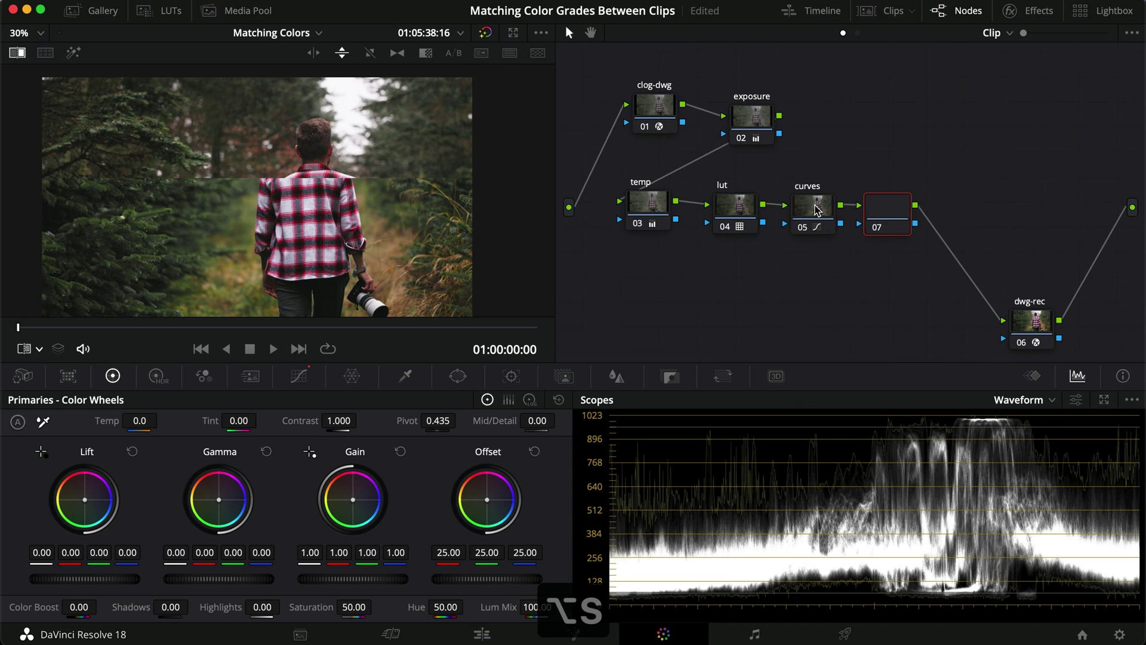
left_click(888, 215)
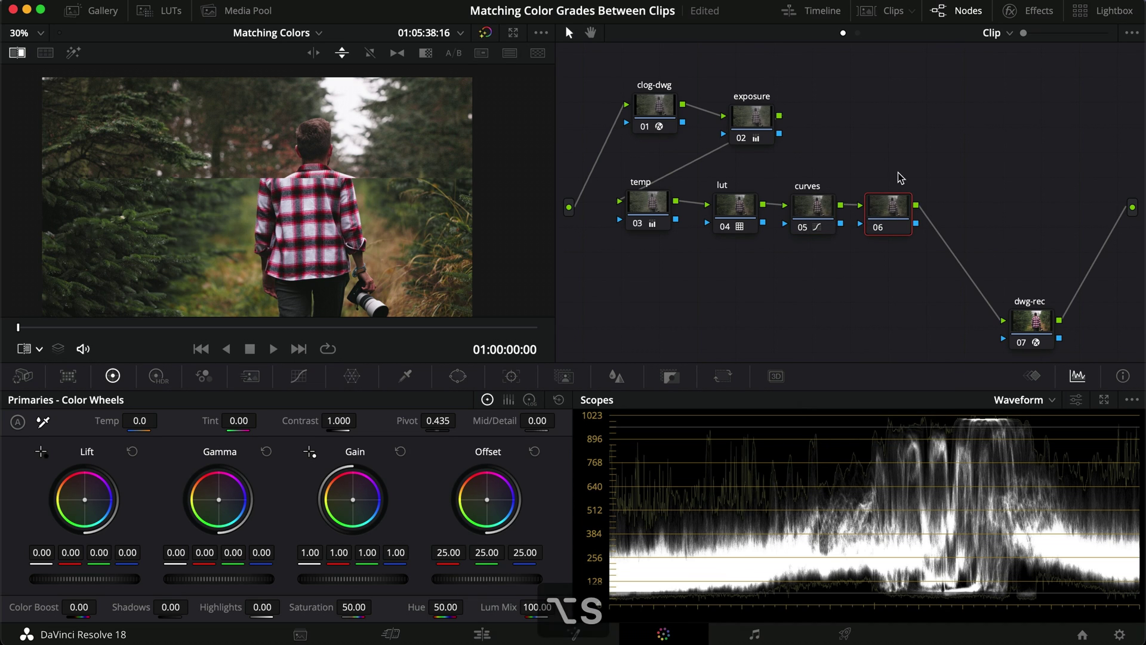
right_click(885, 219)
left_click(918, 253)
type("sat")
key("Return")
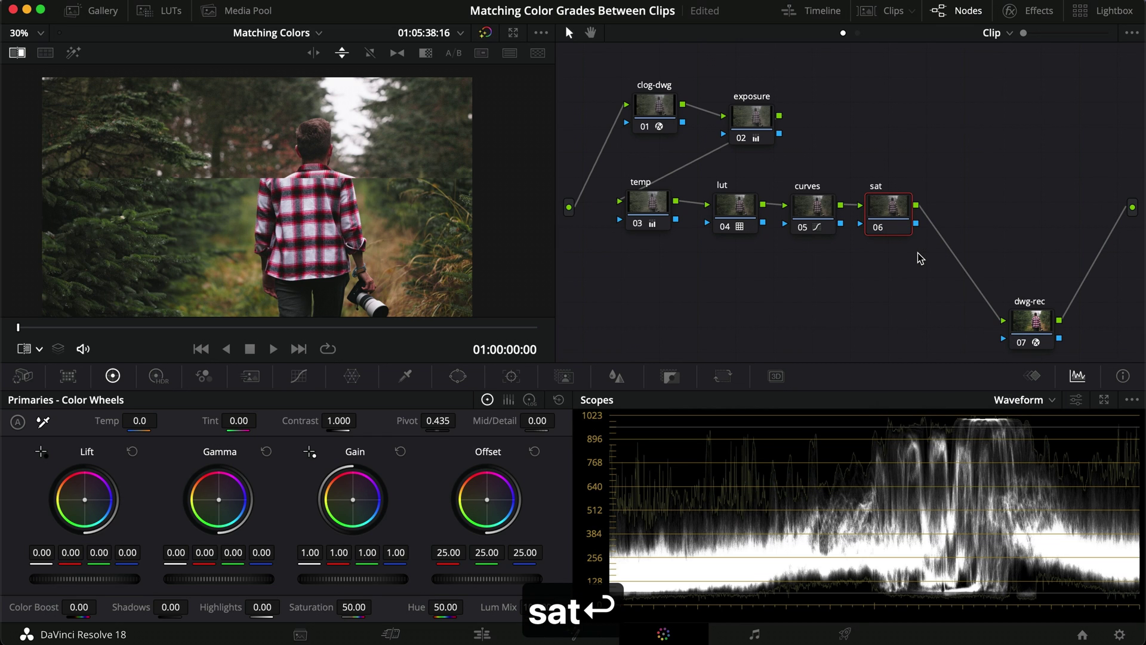
Sample the tree for the sat node's Lum Vs Sat curve and lower the black point's saturation to 0.00
left_click(299, 376)
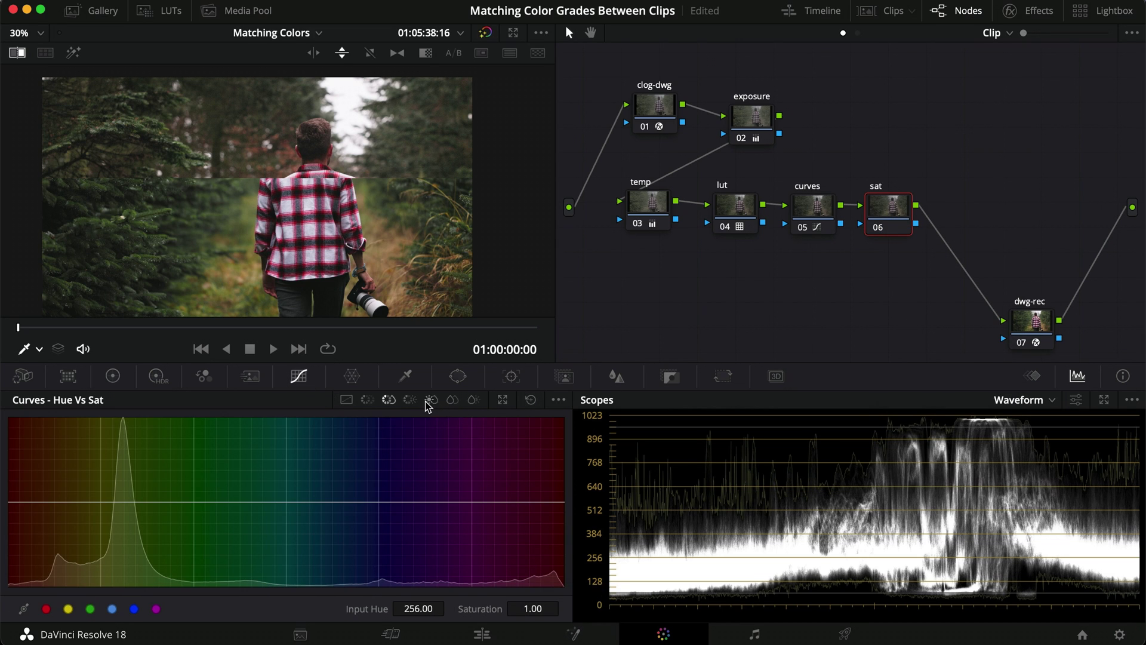
left_click(428, 401)
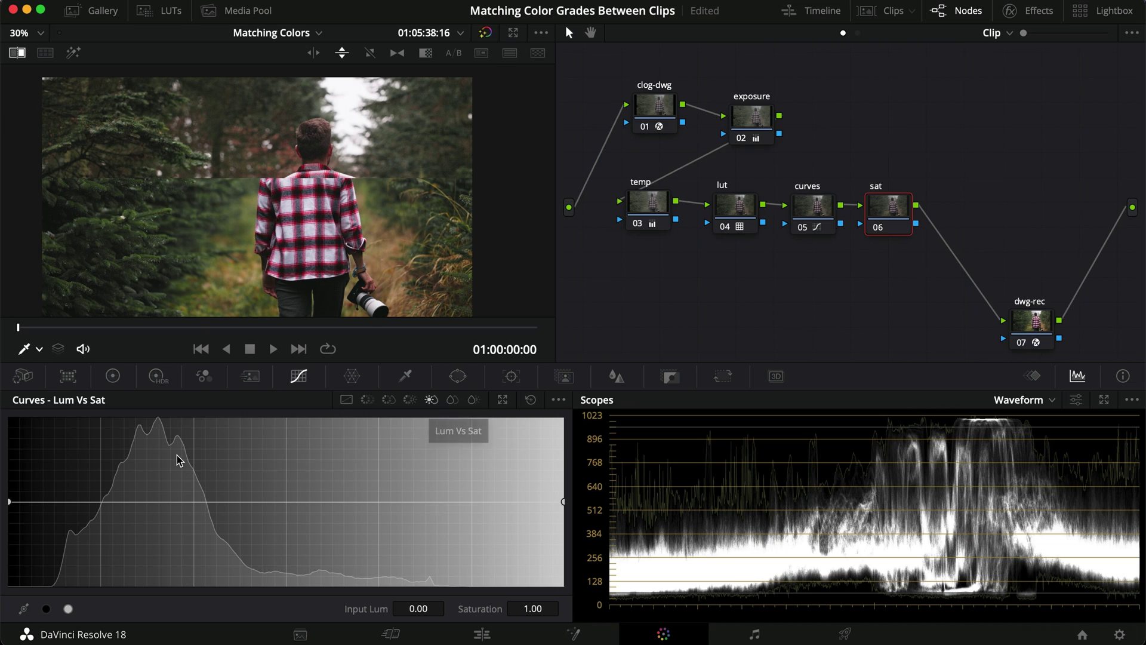
left_click(105, 237)
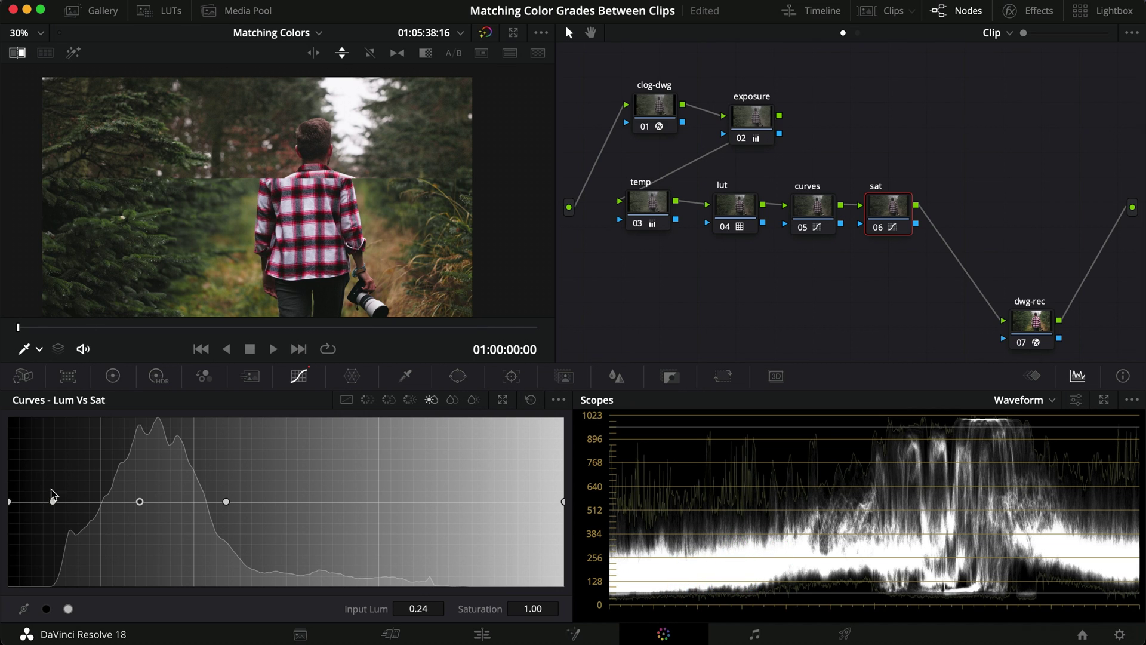
left_click_drag(9, 503, 8, 588)
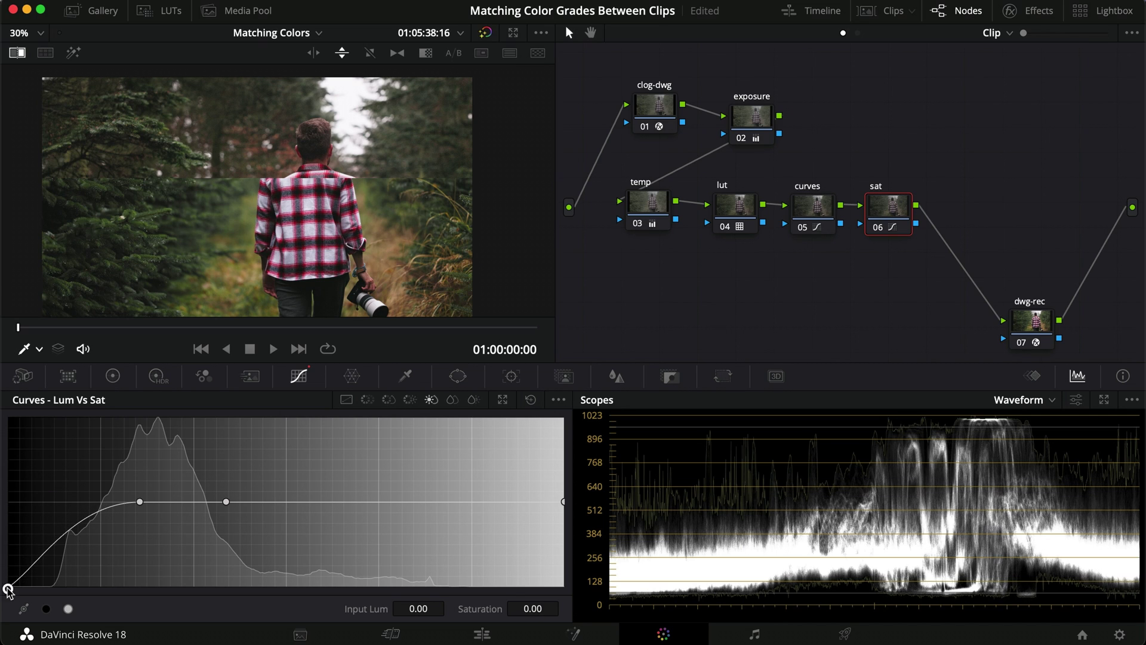
Lower the sampled Lum Vs Sat point, shift the upper point to input lum 0.44, and pull the deep shadows to zero saturation
mouse_move(140, 503)
left_mouse_down()
mouse_move(144, 545)
mouse_move(144, 519)
left_mouse_up()
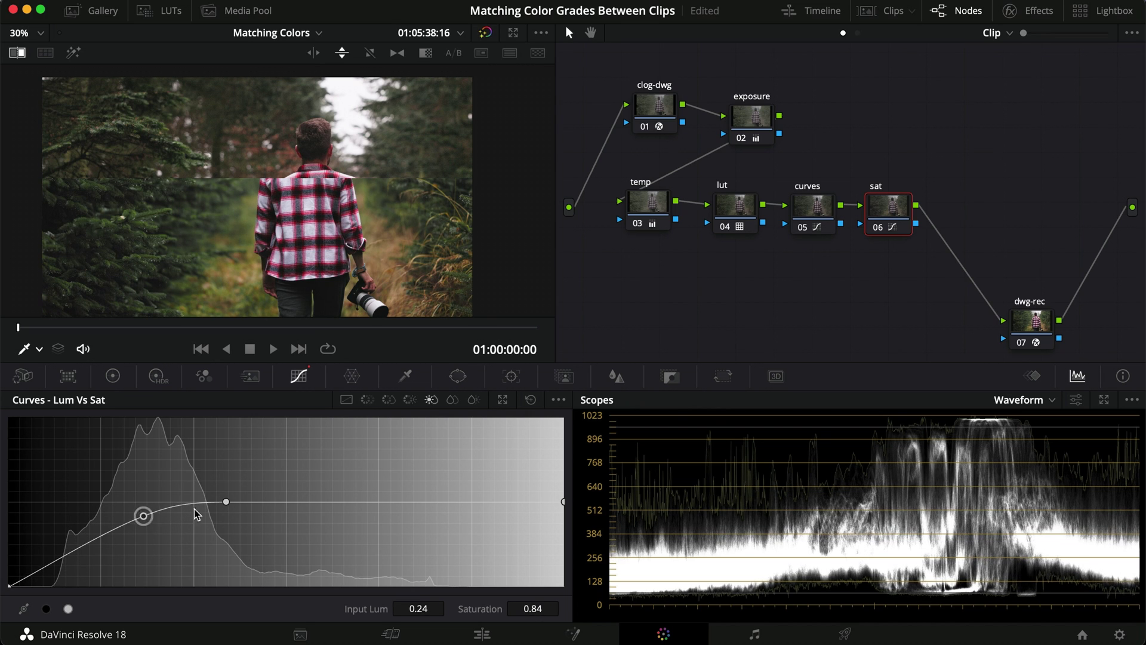
left_click_drag(222, 502, 255, 503)
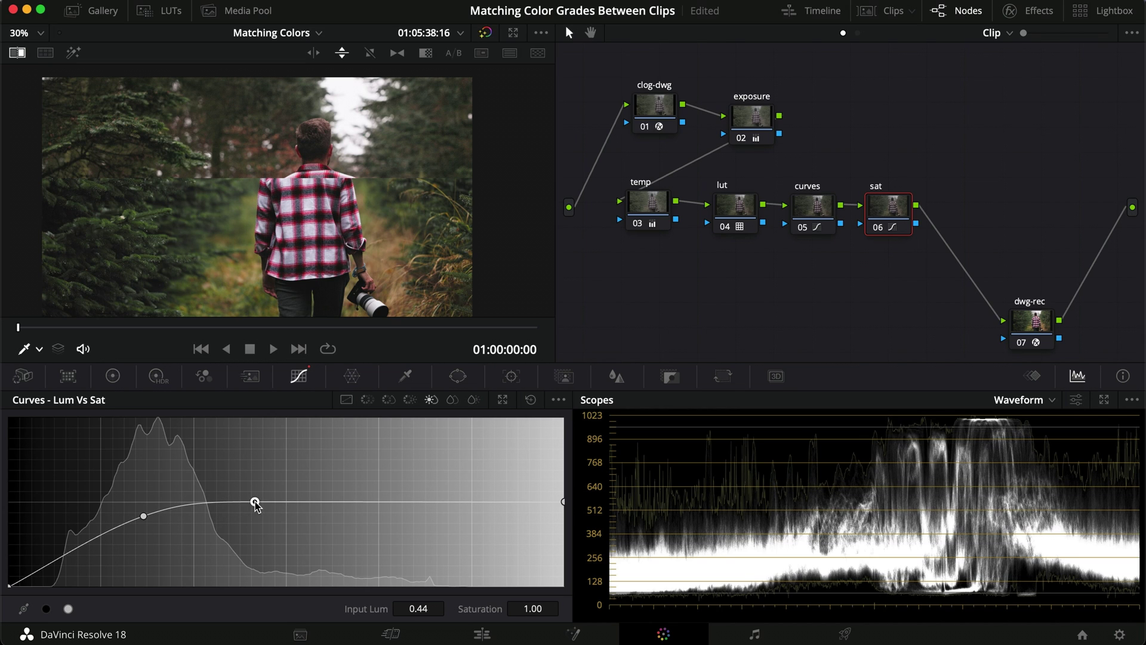
mouse_move(145, 517)
left_mouse_down()
mouse_move(146, 539)
mouse_move(146, 523)
left_mouse_up()
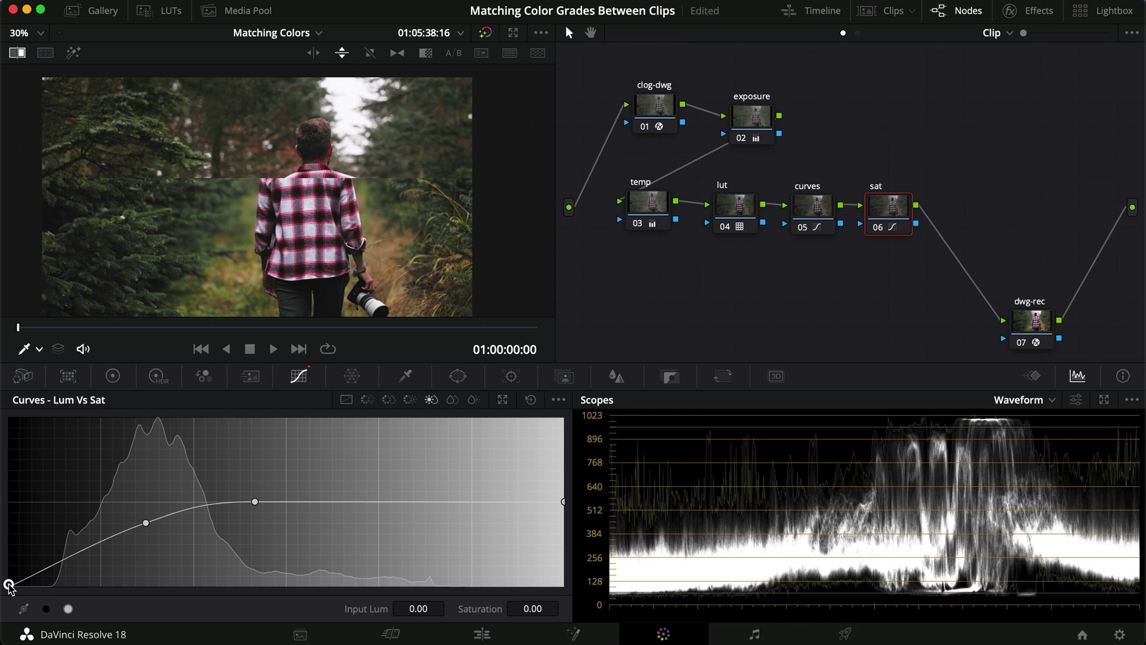
left_click_drag(44, 570, 71, 592)
Compare the image with the sat node disabled and enabled in full screen
key("super+f")
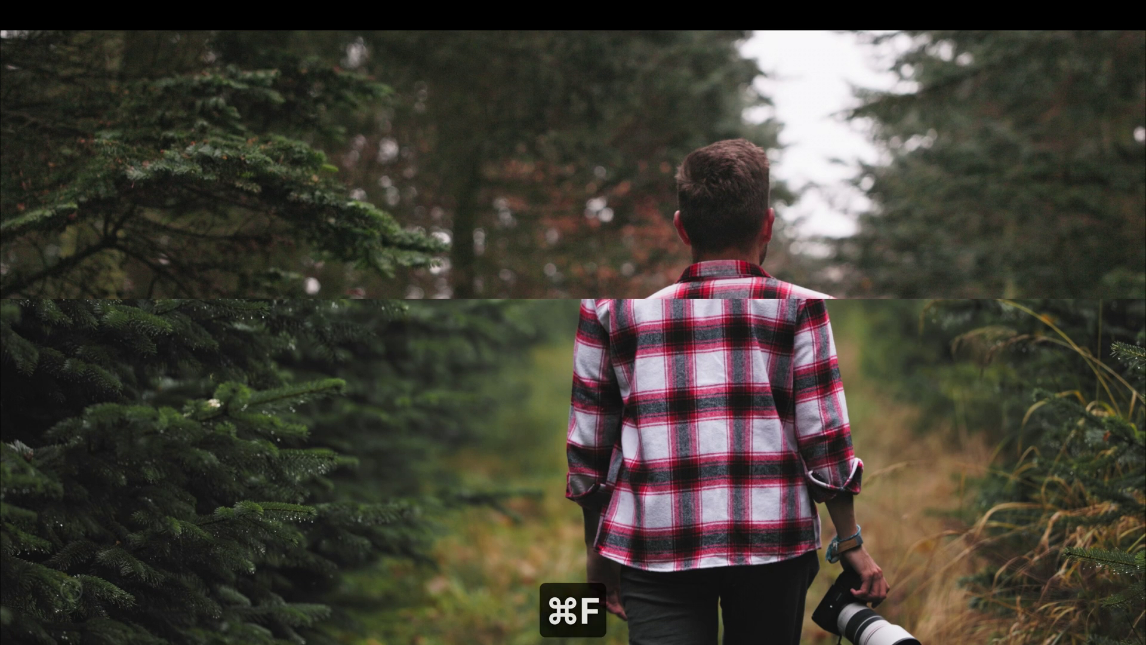
key("super+d")
key("super+b")
key("super+d")
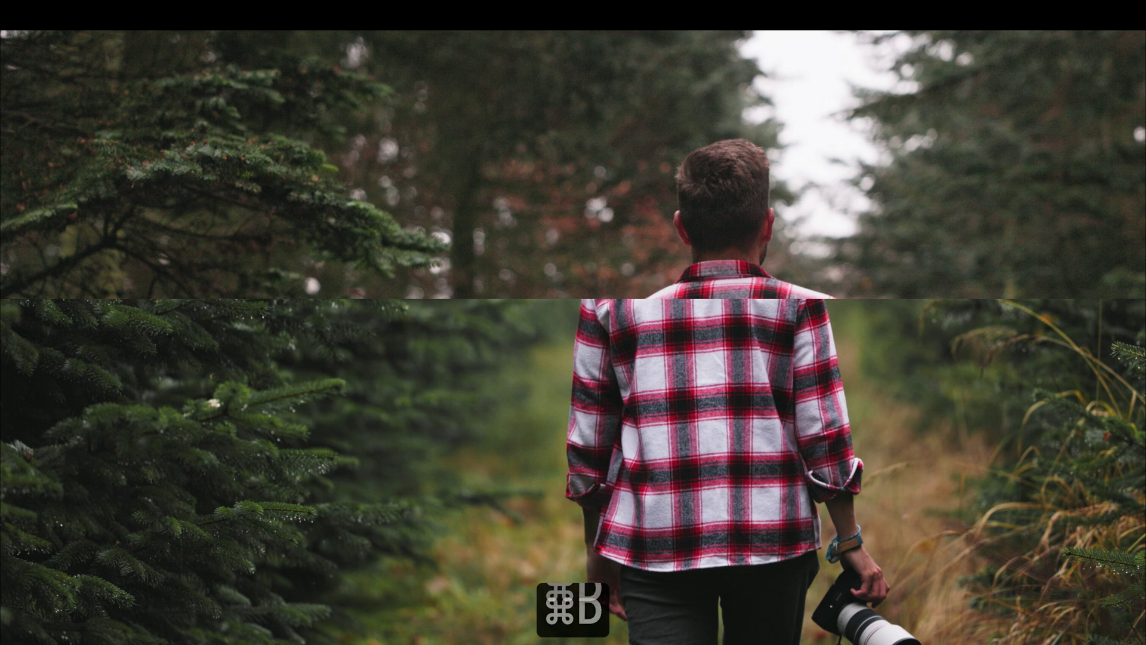
key("super+f")
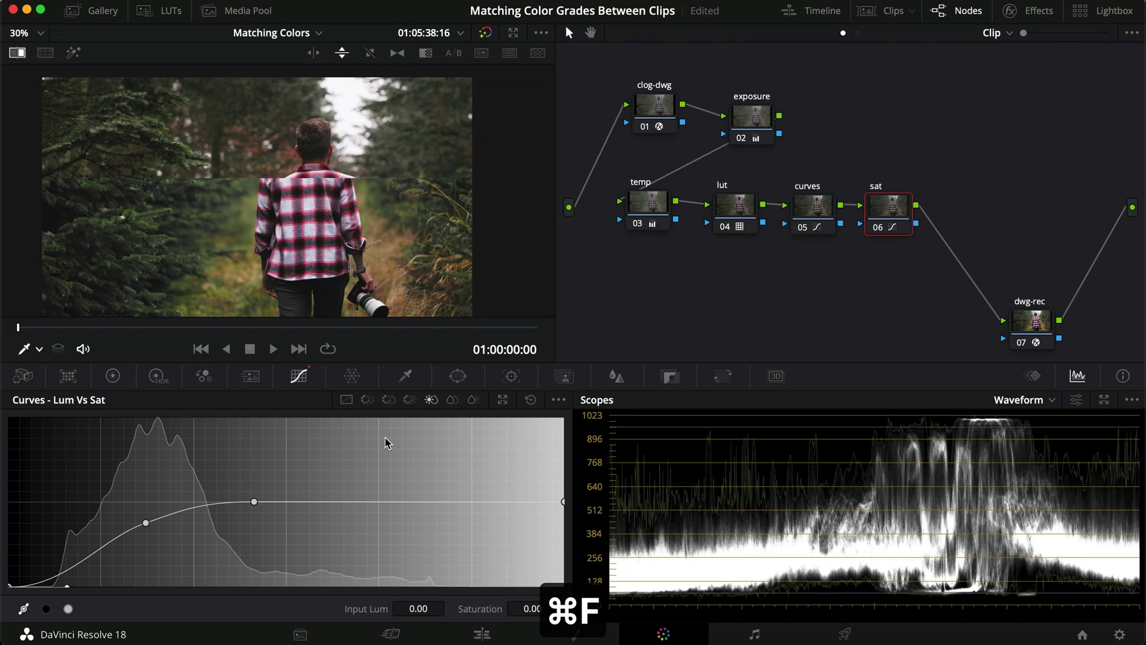
Sample the tree's foliage to add a point on the sat node's Sat Vs Sat curve
left_click(453, 400)
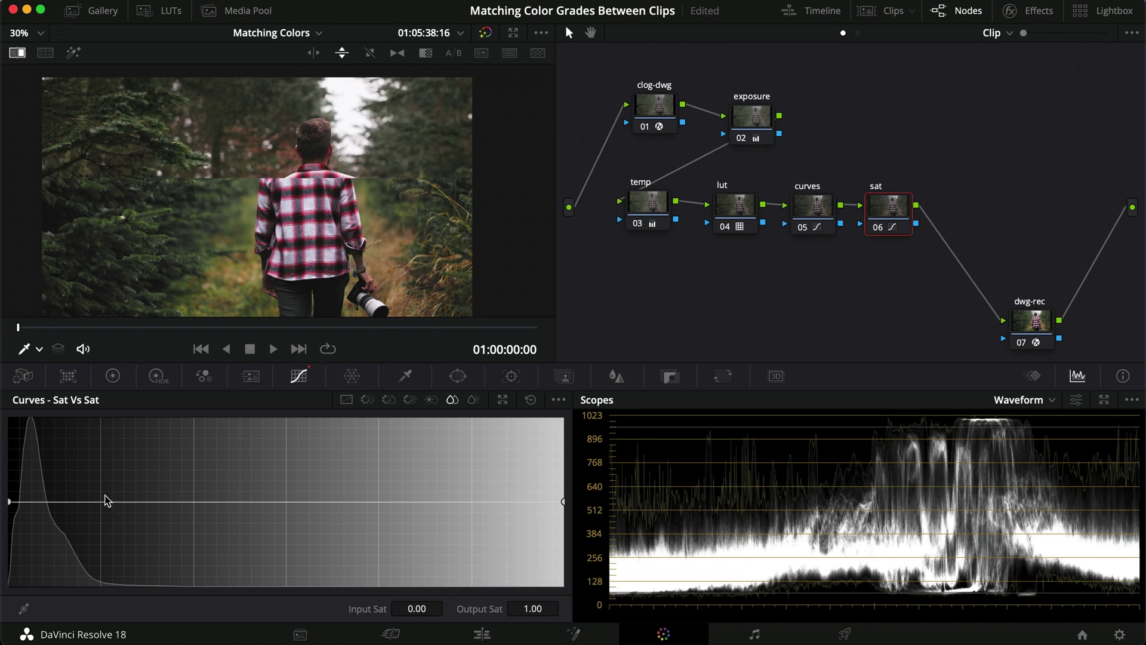
left_click(84, 240)
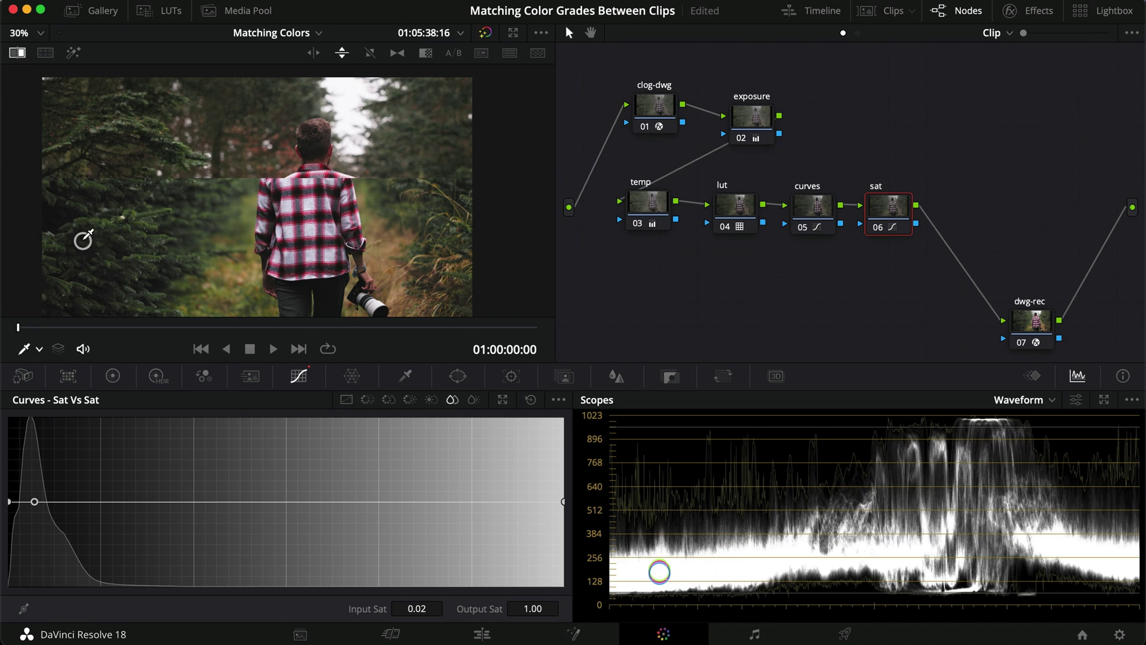
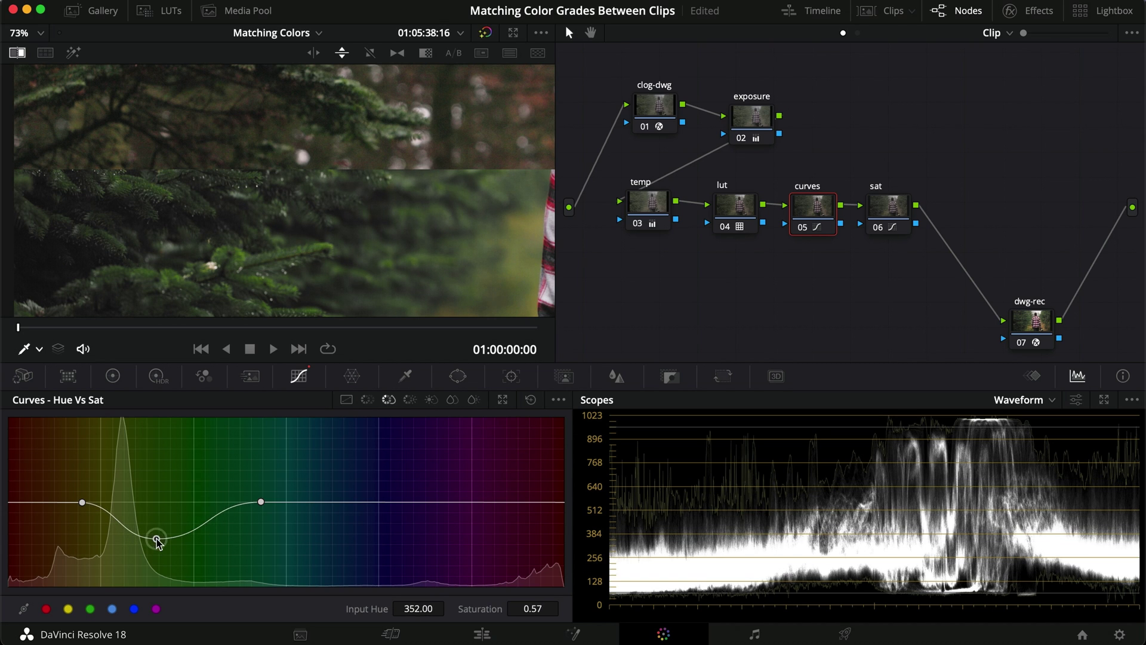
Lower the exposure node's Log Wheels shadow level to -0.08 in all three channels
scroll(305, 178, "down", 3)
scroll(306, 178, "down", 3)
scroll(305, 178, "up", 1)
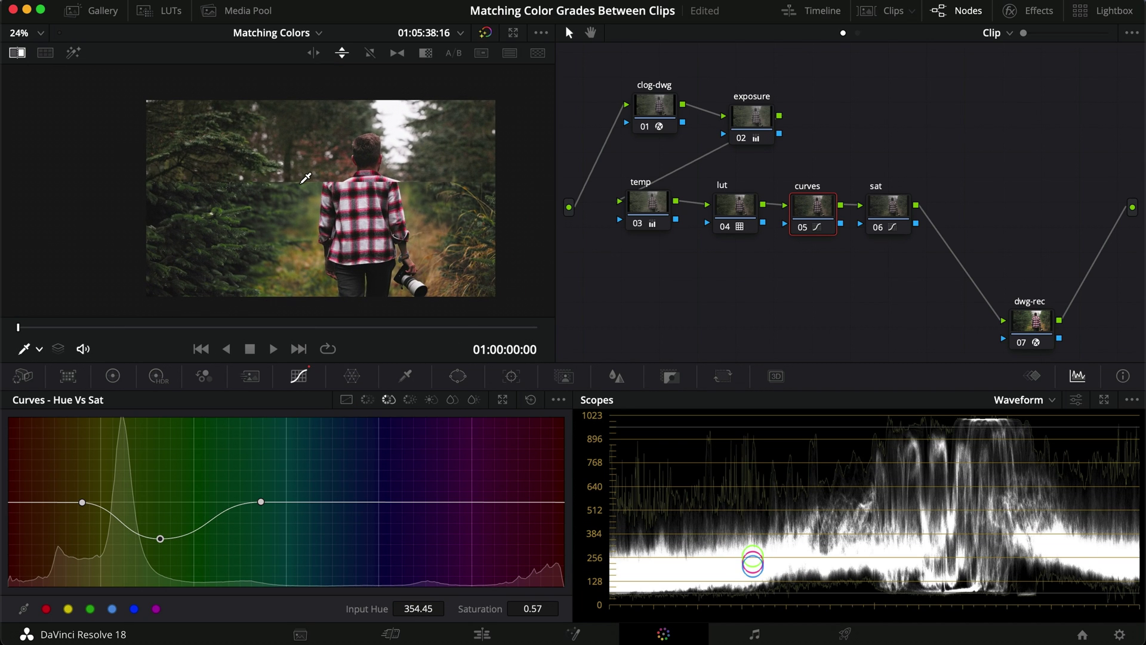
left_click(746, 127)
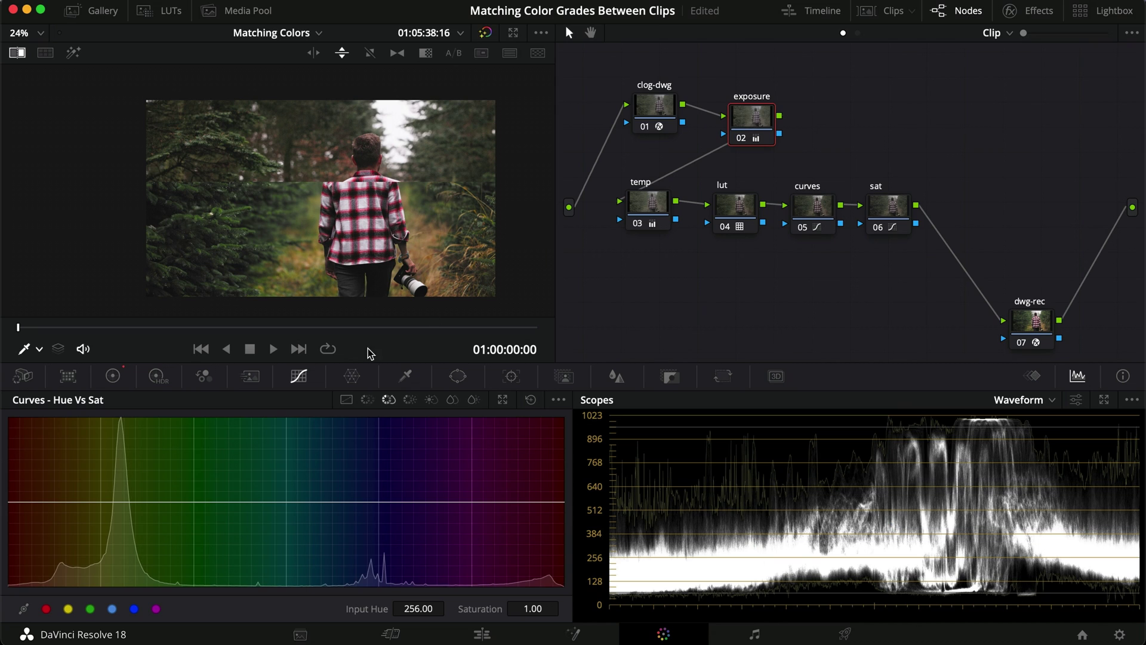
left_click(113, 376)
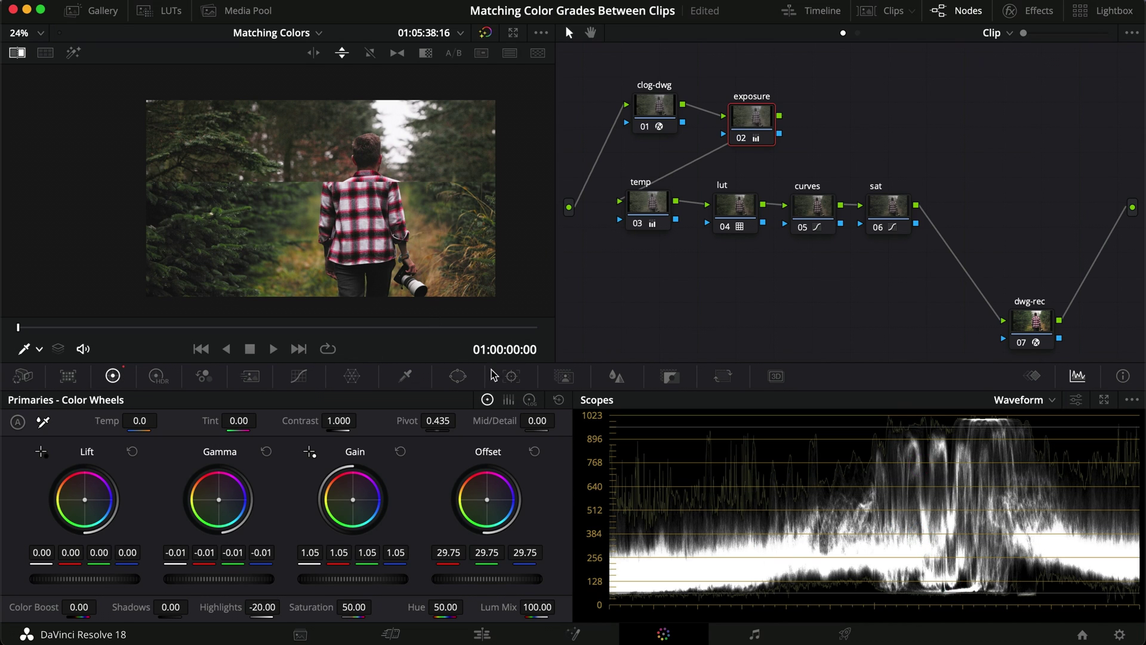
left_click(531, 400)
left_click_drag(87, 580, 30, 581)
left_click_drag(565, 343, 536, 346)
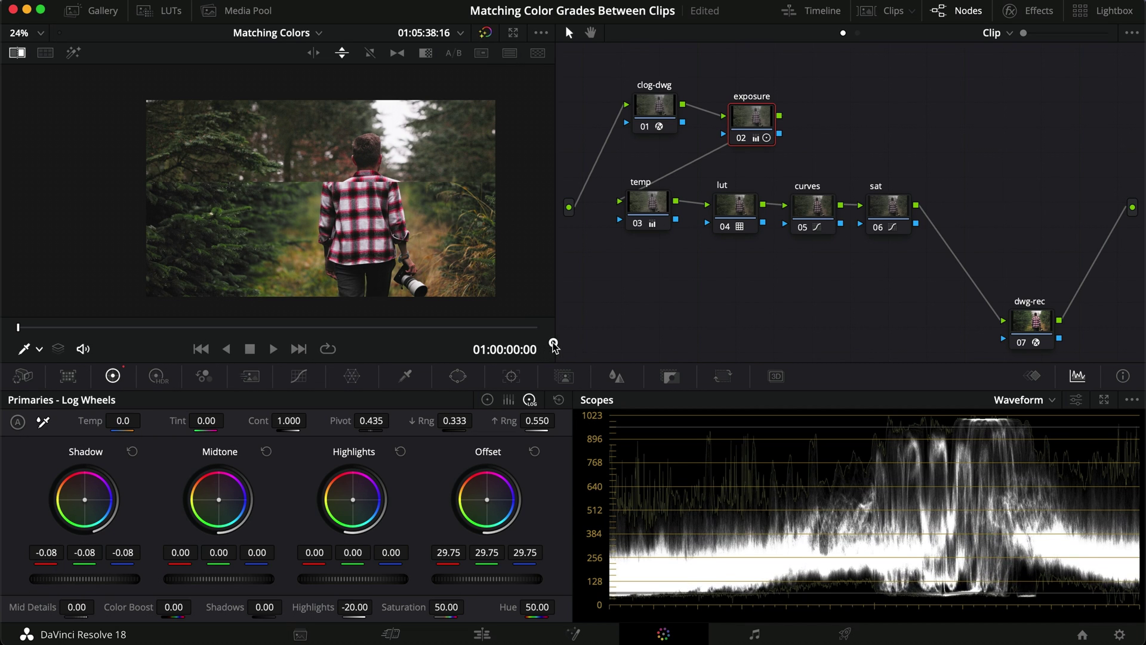
Compare the tree and shirt with the exposure node disabled and enabled, up close
scroll(188, 239, "up", 2)
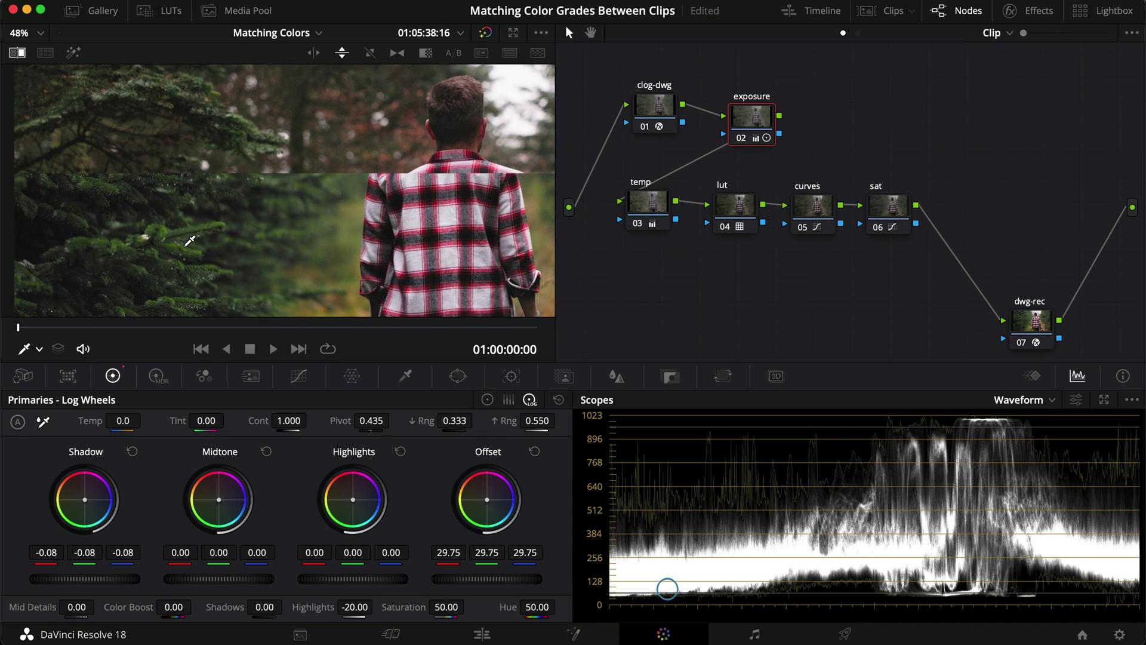
key("super+d")
key("super+d")
key("super+d")
key("super+d")
key("super+d")
key("super+d")
key("super+d")
key("super+d")
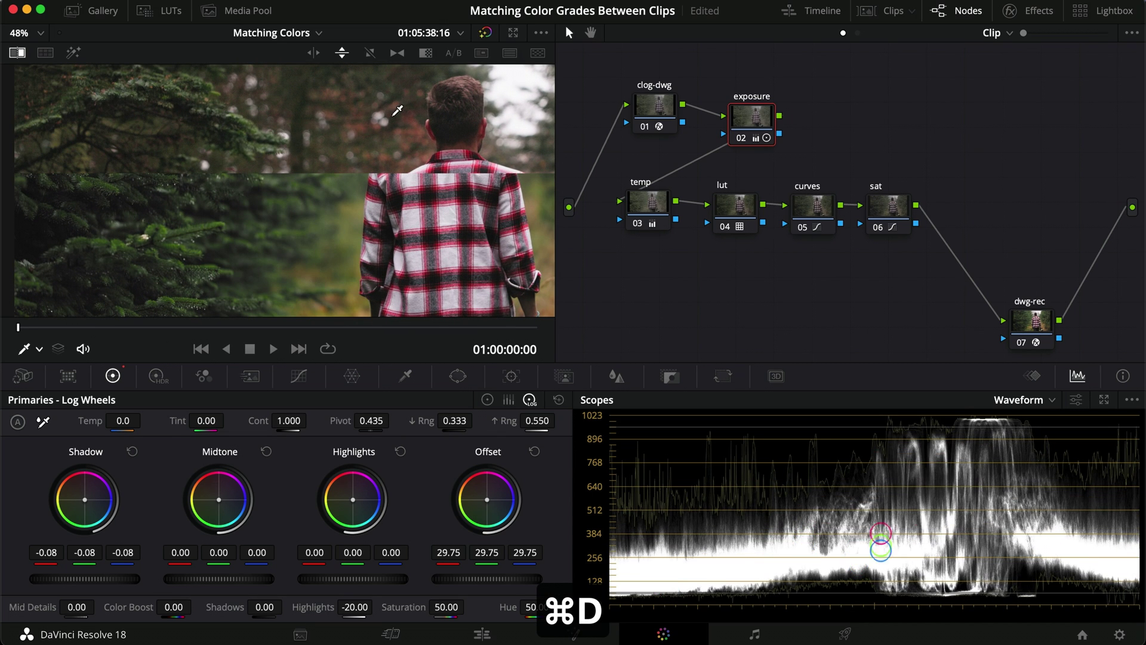
scroll(328, 269, "down", 2)
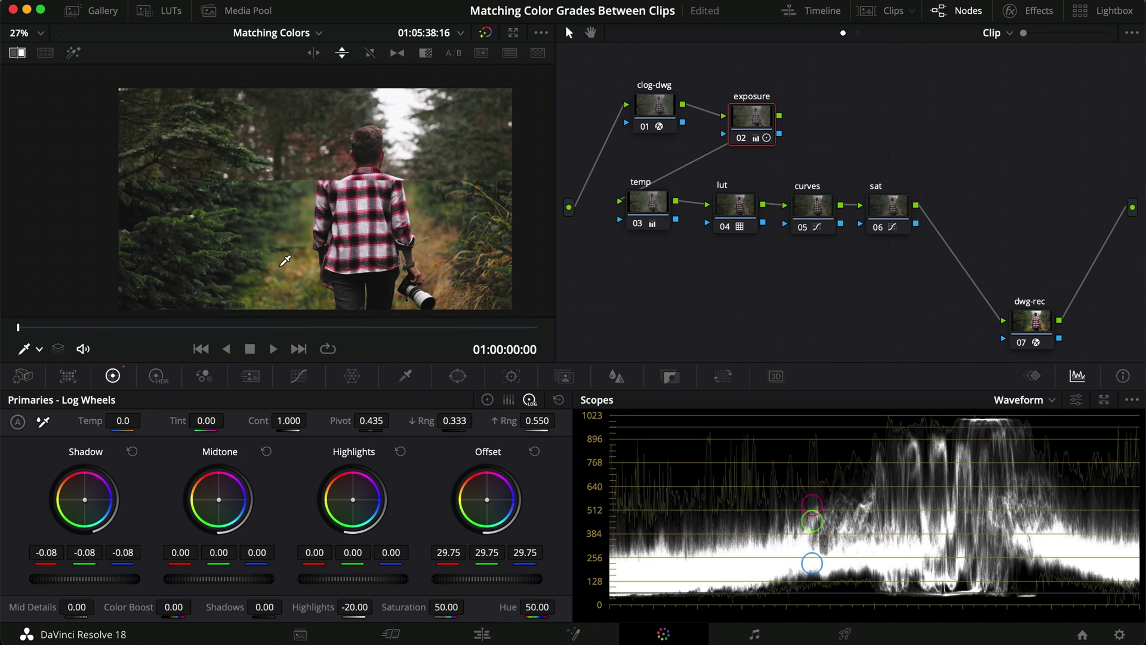
Shift the lut node out of the row and compare the temp, curves and sat nodes together, disabled and enabled, in full screen
left_click_drag(738, 206, 731, 277)
left_click_drag(640, 204, 738, 204)
left_click_drag(951, 199, 729, 206)
key("super+d")
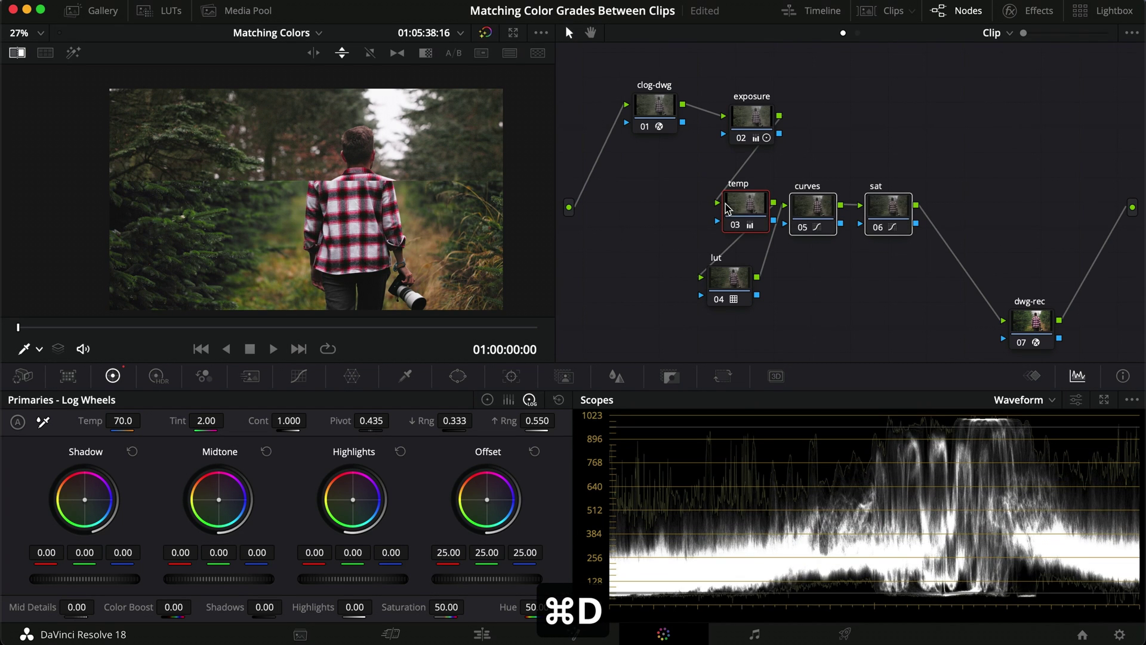
key("super+d")
key("super+d")
key("super+f")
key("super+d")
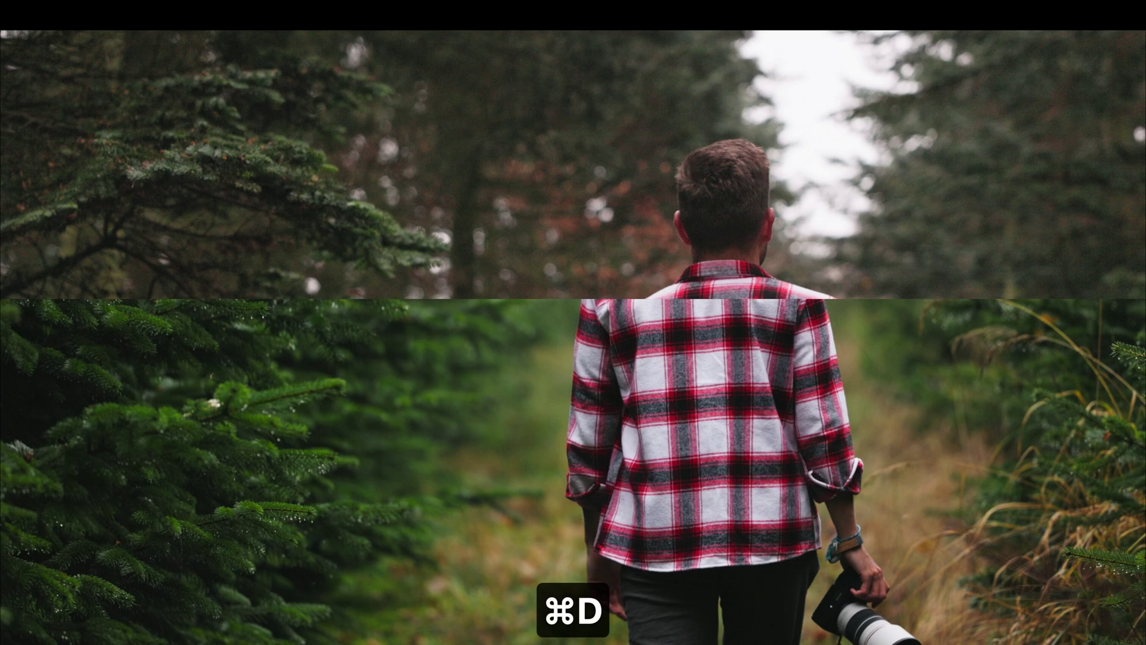
key("super+d")
mouse_move(156, 426)
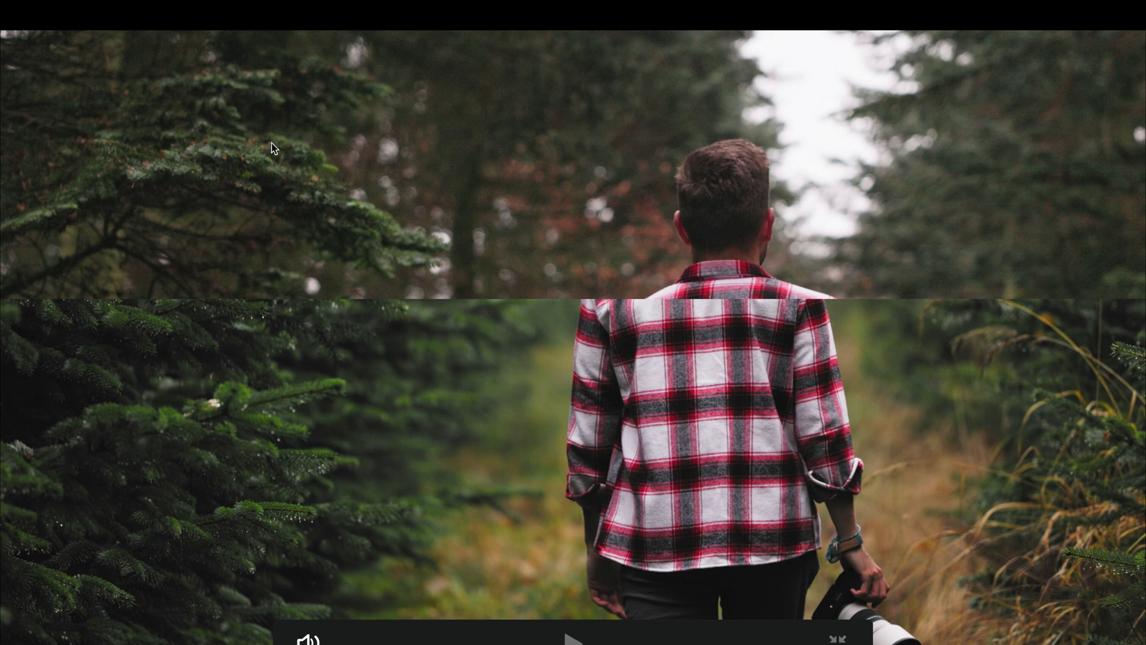
key("super+d")
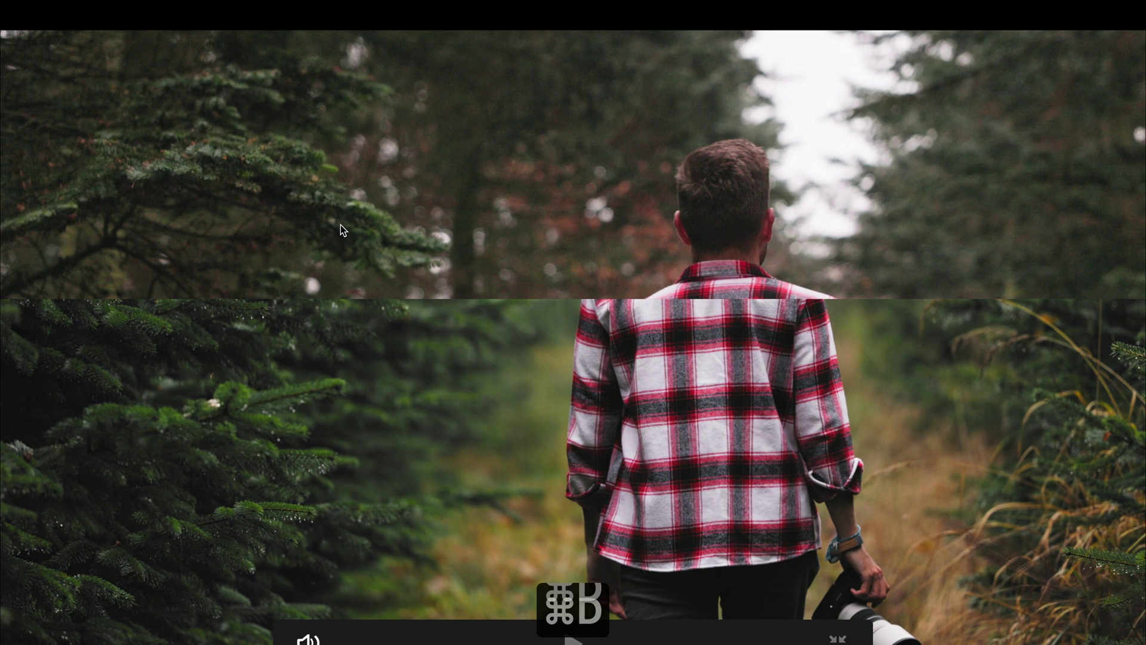
key("Escape")
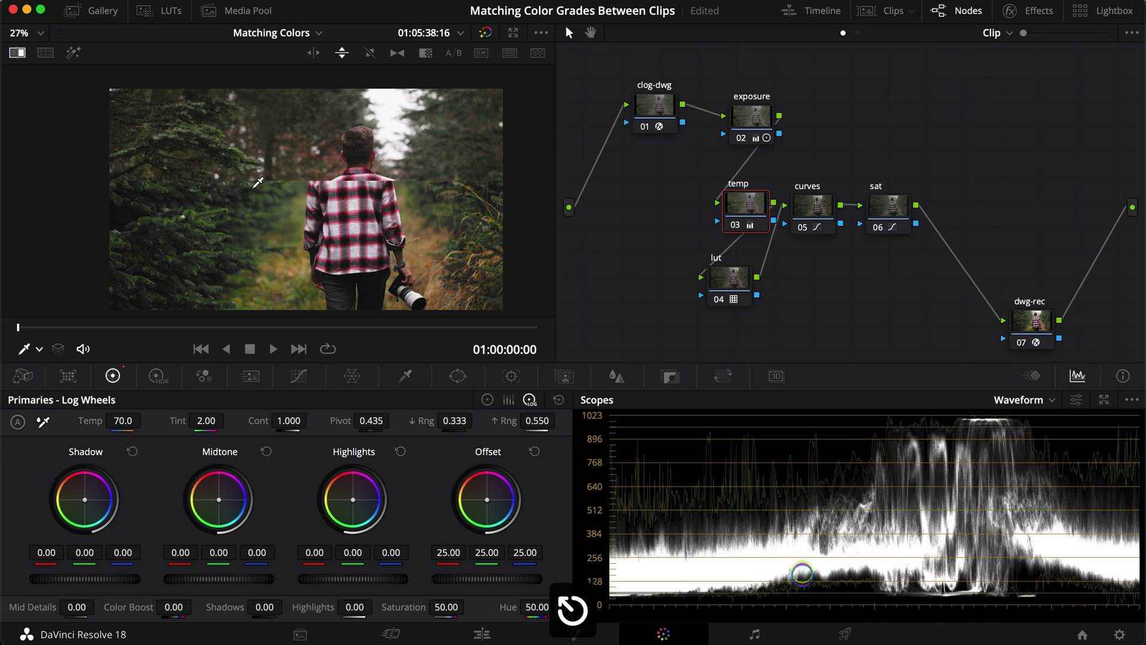
Switch the viewer overlay to Image Wipe and slide the wipe up and down to compare the clip with the reference still
left_click(34, 350)
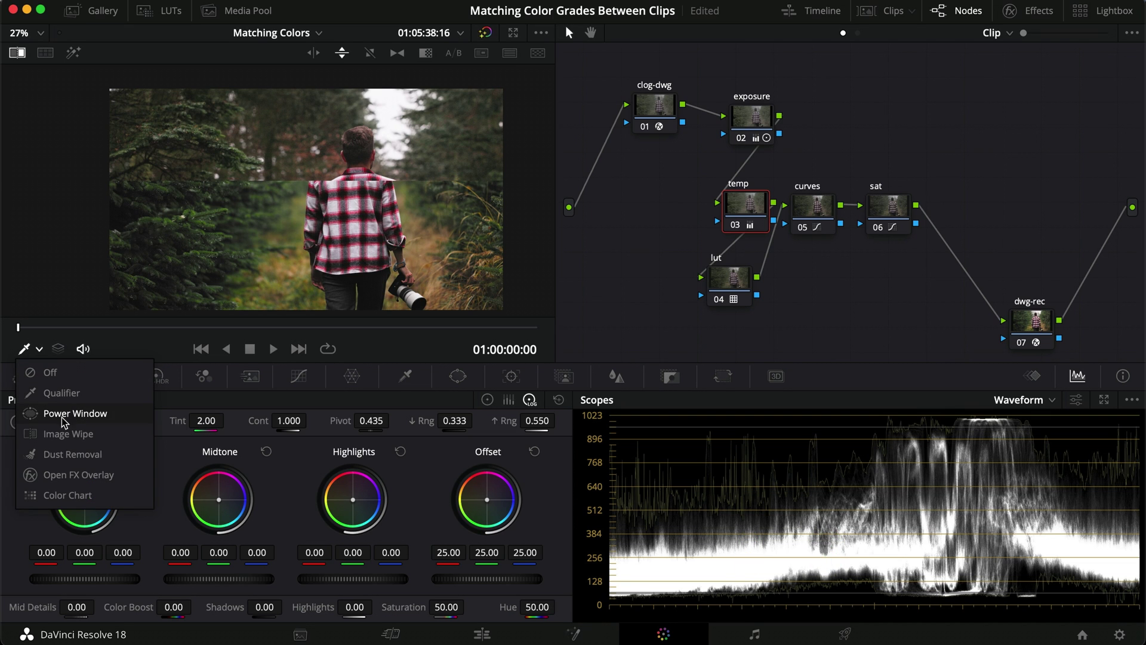
left_click(66, 434)
left_click_drag(277, 188, 274, 123)
left_click_drag(281, 263, 284, 148)
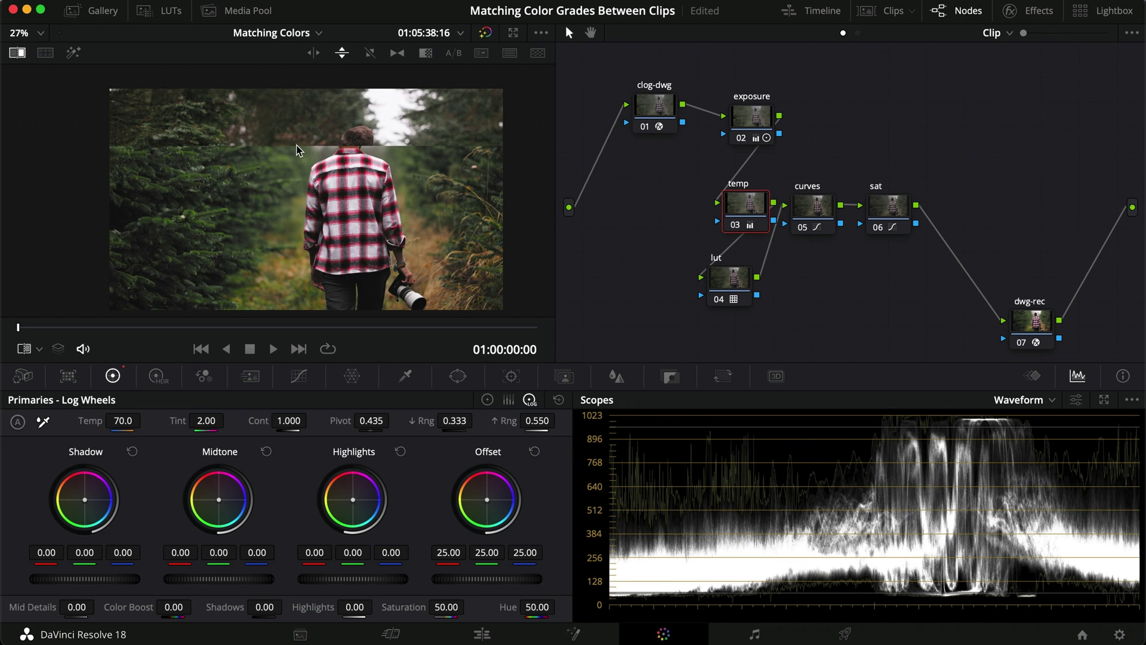
left_click_drag(299, 150, 298, 242)
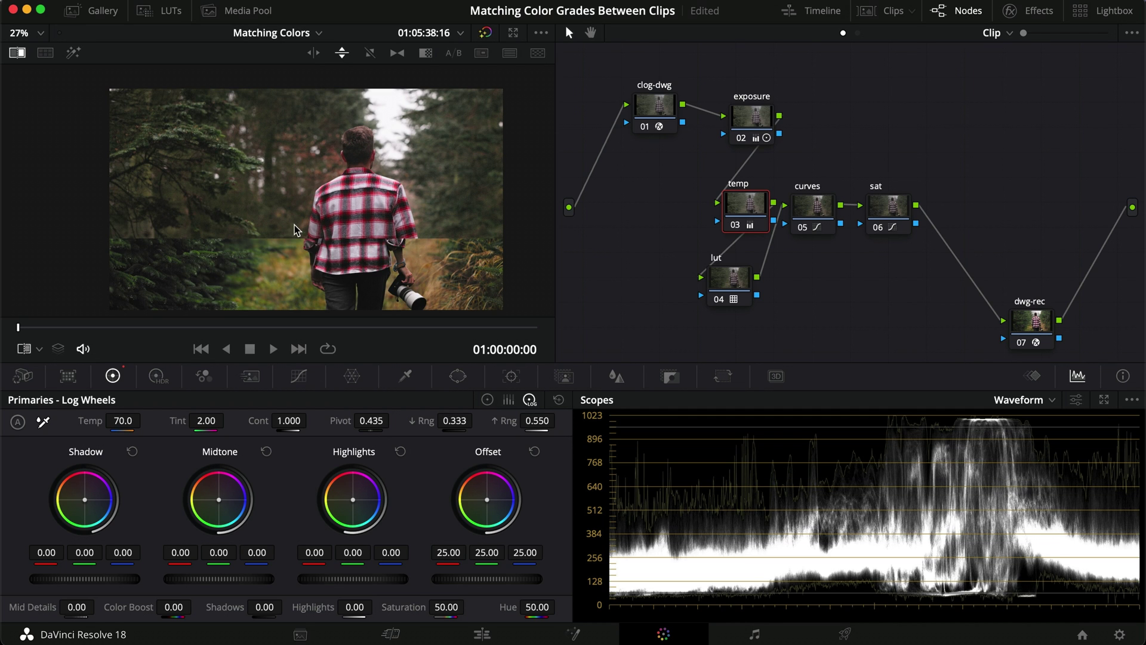
left_click_drag(285, 243, 296, 179)
Return the temp and lut nodes to the row, and add a serial node after sat, placed below lut and labeled "qualifier"
left_click_drag(746, 206, 661, 217)
left_click_drag(731, 281, 729, 221)
left_click(872, 230)
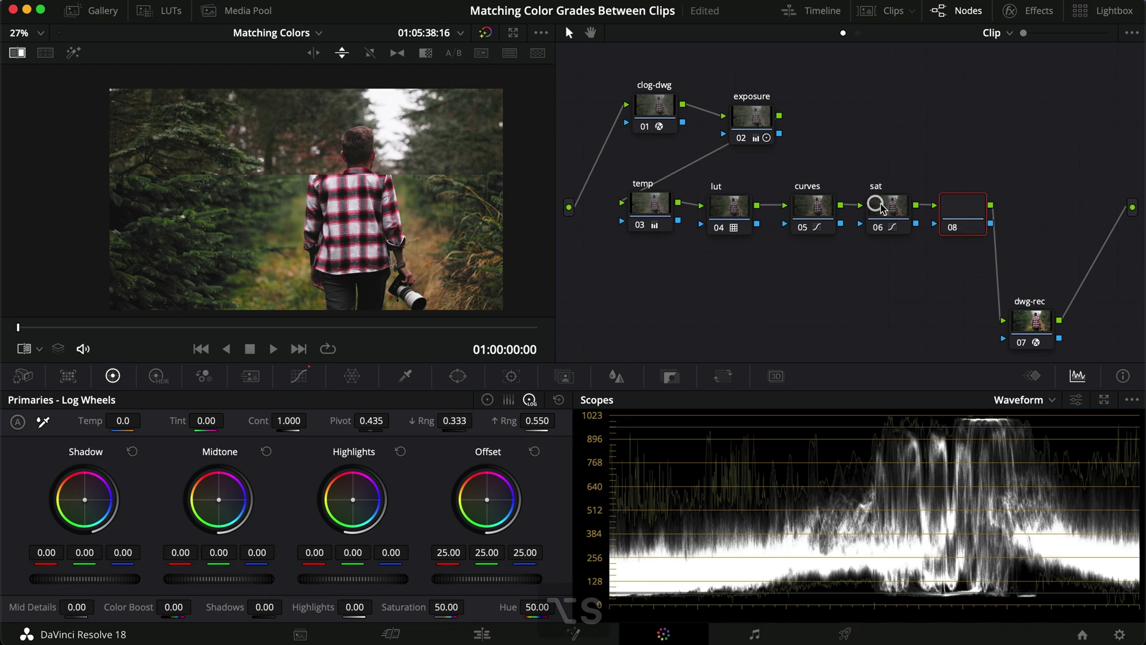
key("alt+s")
left_click_drag(964, 206, 740, 293)
right_click(741, 293)
left_click(768, 319)
type("qualifier")
key("Return")
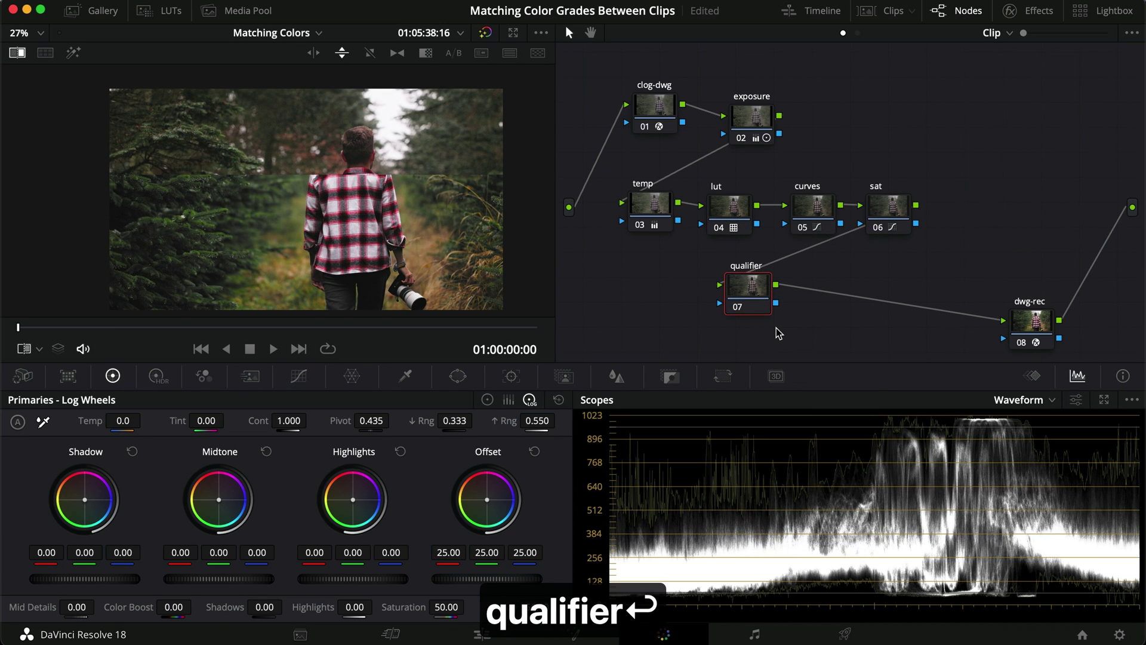
Isolate the greens on the qualifier node with highlight on, setting hue center 56.7, width 24.9 and soft 5.7
left_click(409, 378)
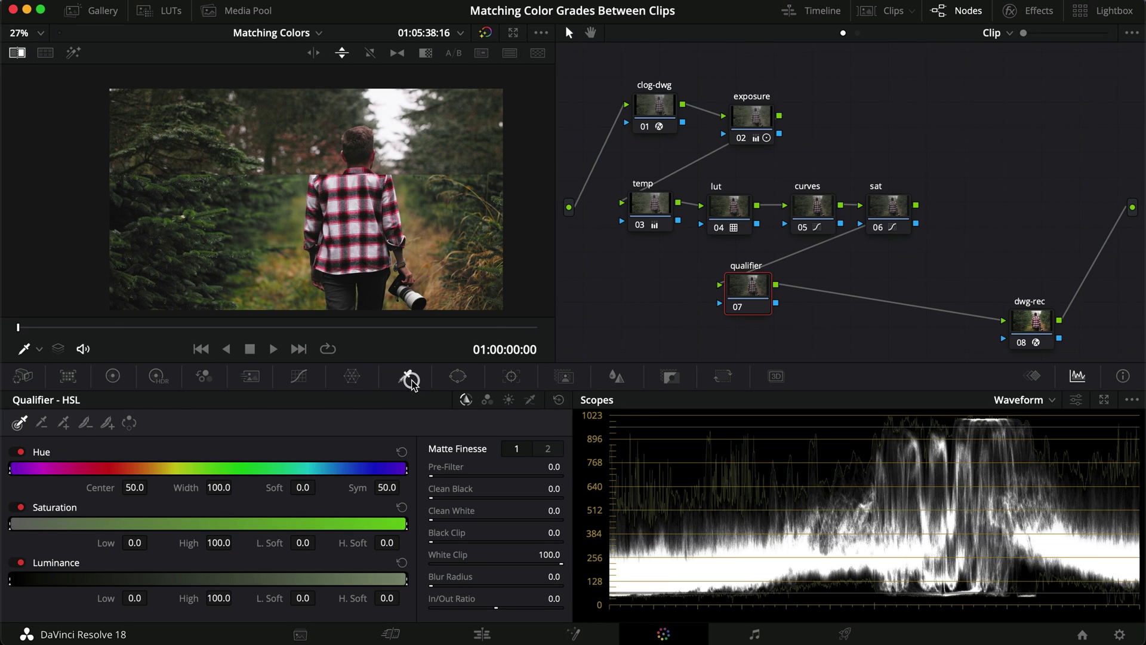
key("shift+h")
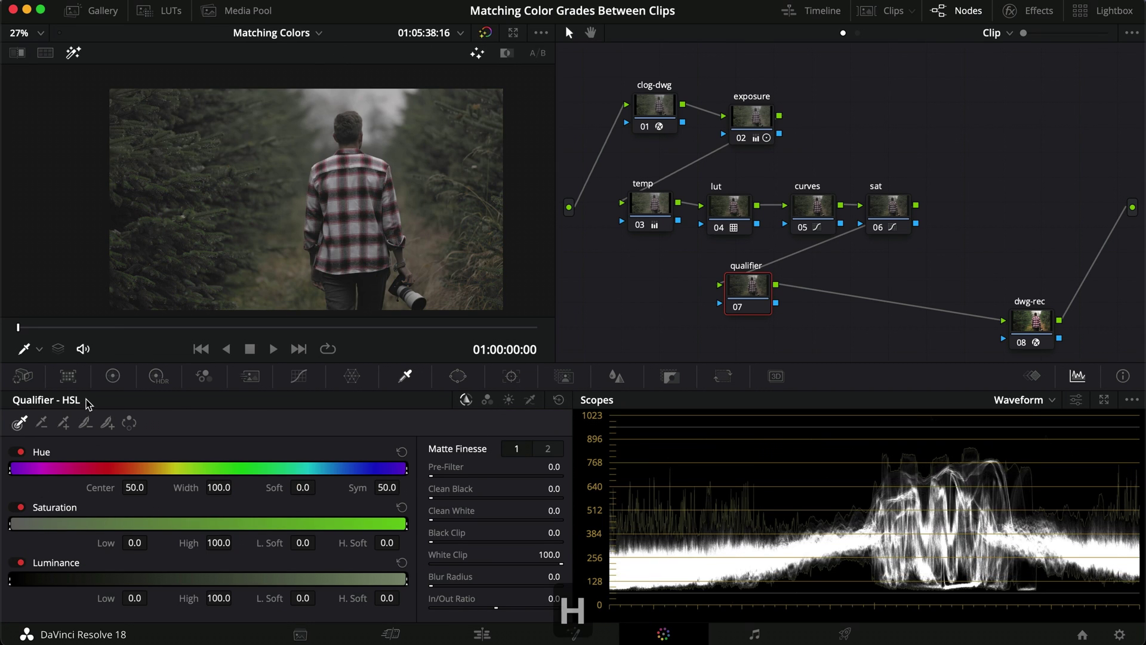
left_click_drag(10, 469, 351, 485)
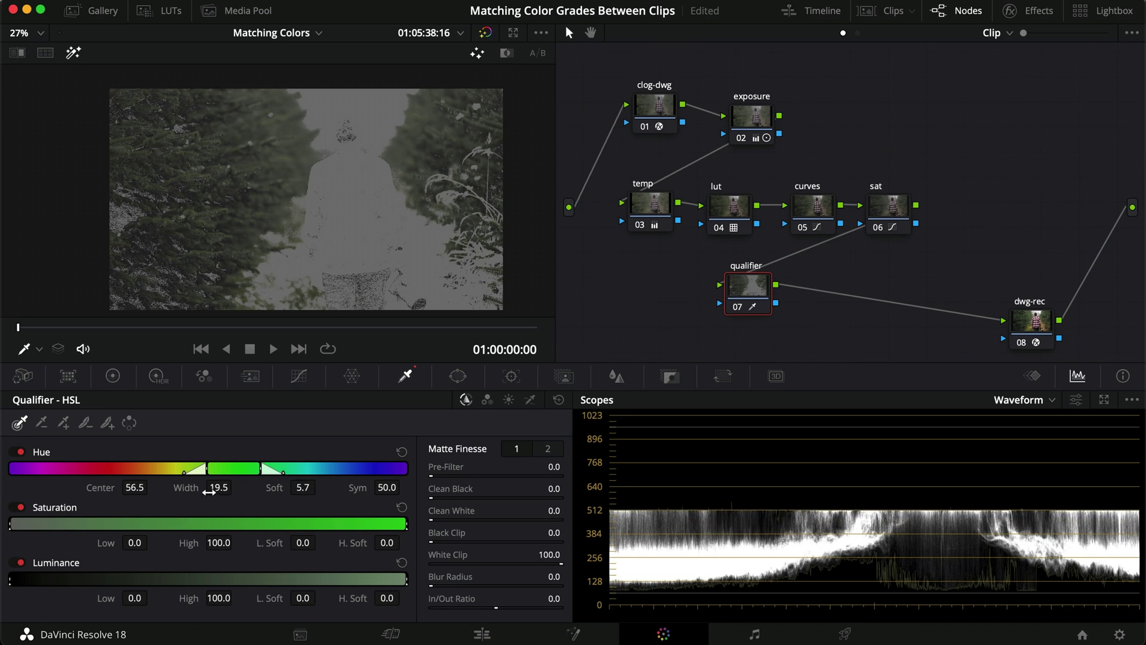
left_click_drag(210, 488, 232, 469)
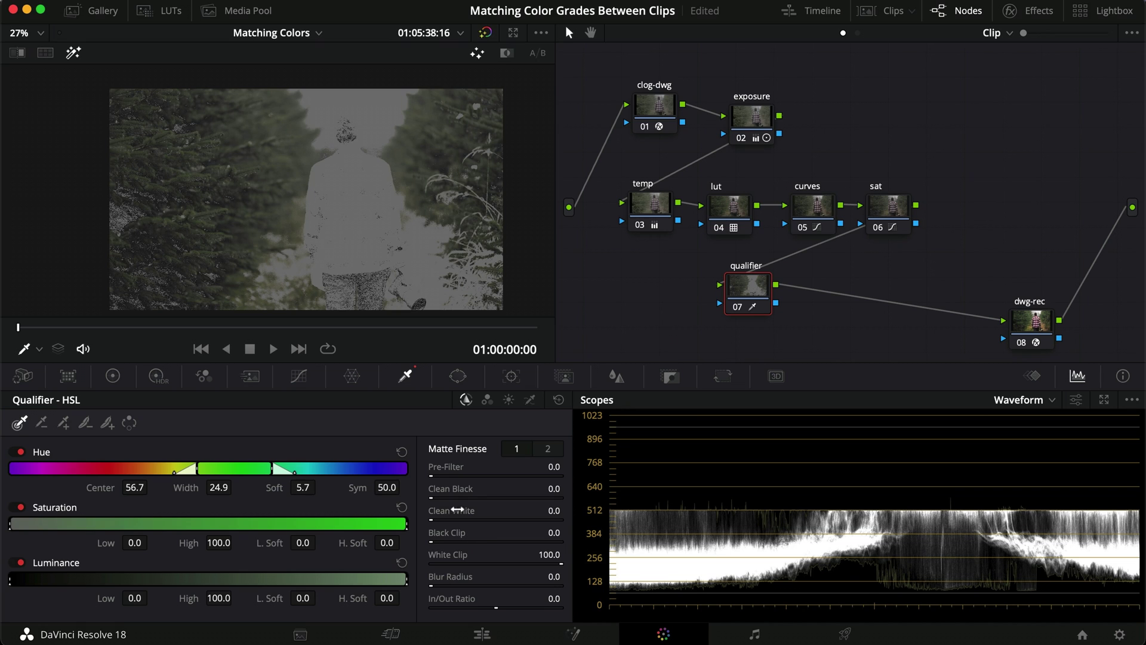
Refine the green matte with Clean Black 5.4, Clean White 7.0, Blur Radius 23.7 and Denoise 23.7
left_click_drag(454, 488, 502, 510)
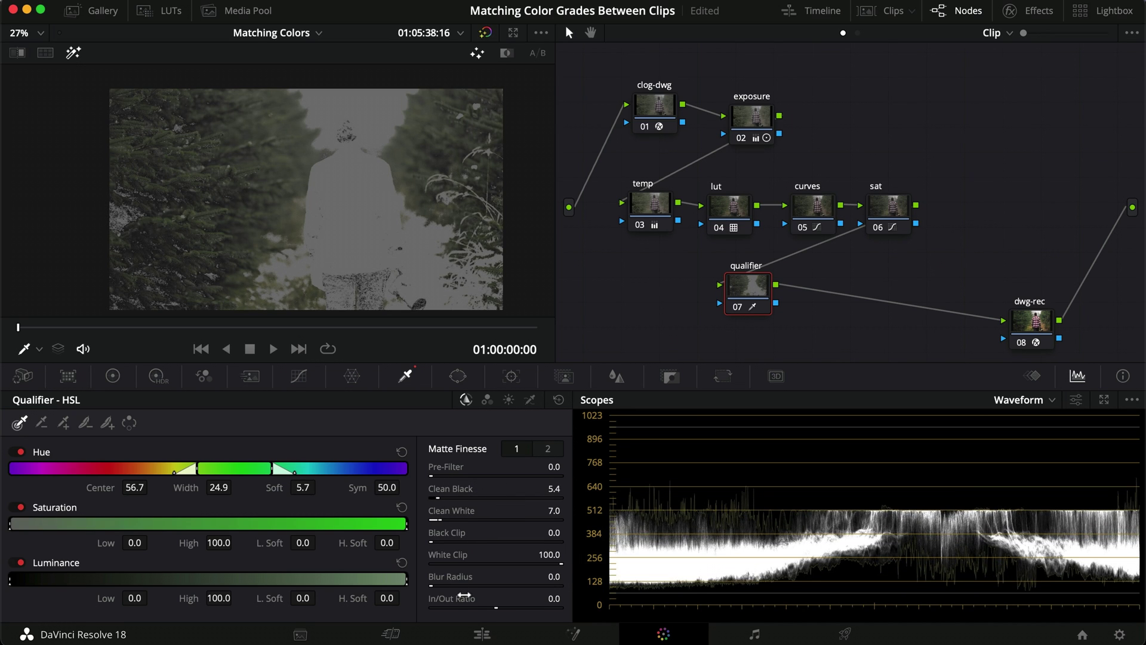
left_click_drag(452, 580, 628, 562)
left_click(546, 449)
left_click_drag(458, 513, 638, 501)
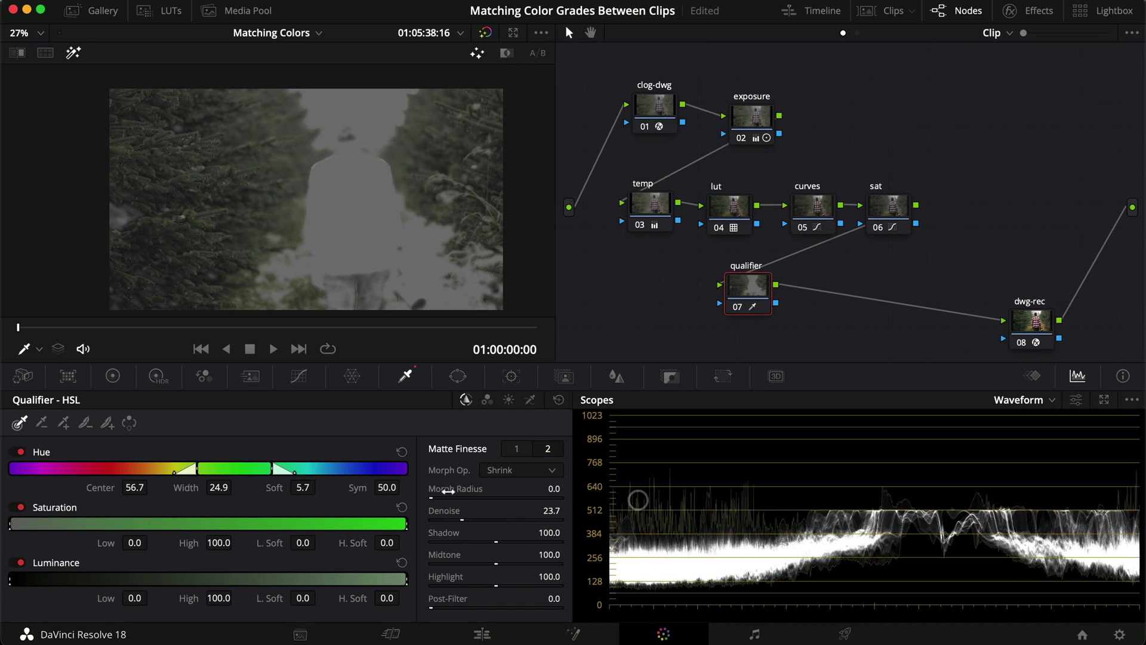
Set the matte's Blur Radius to 24.9 and hue center to 55.9, checking the highlighted selection in full screen before turning highlight off
left_click(516, 448)
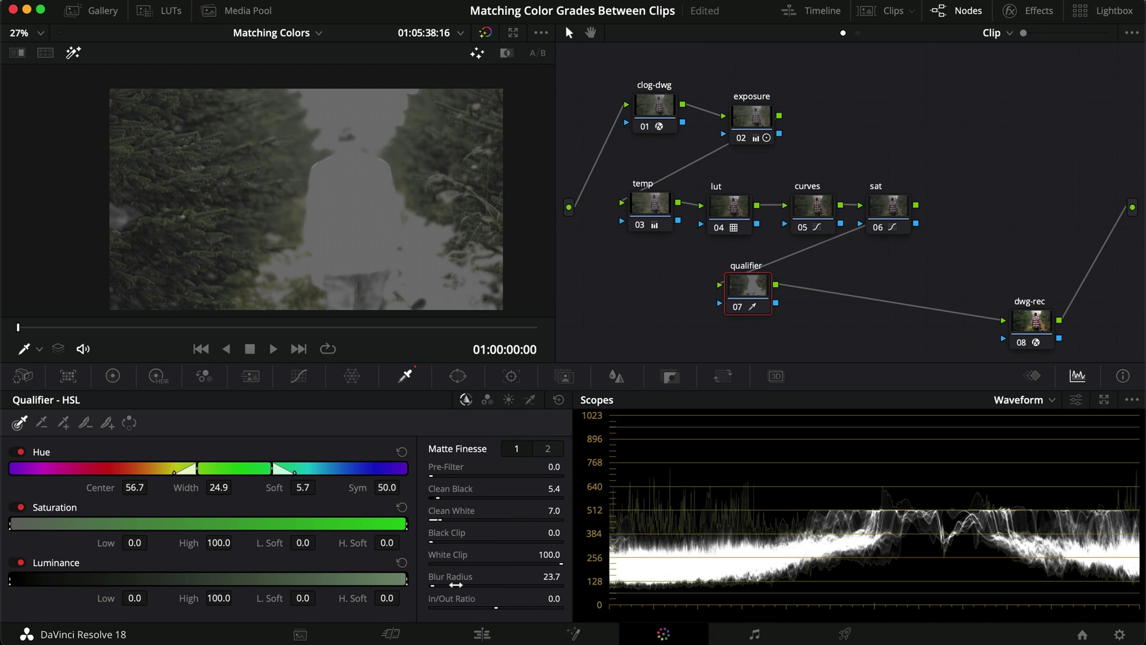
key("super+f")
key("super+d")
key("super+d")
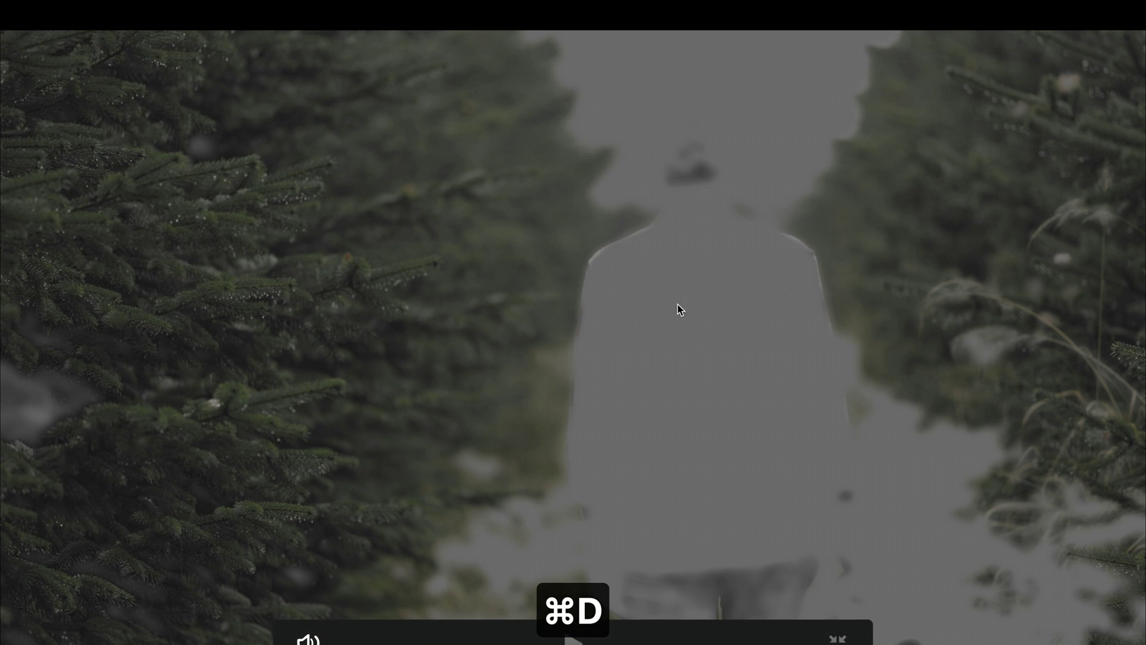
key("super+f")
mouse_move(226, 468)
left_mouse_down()
mouse_move(242, 469)
mouse_move(222, 468)
left_mouse_up()
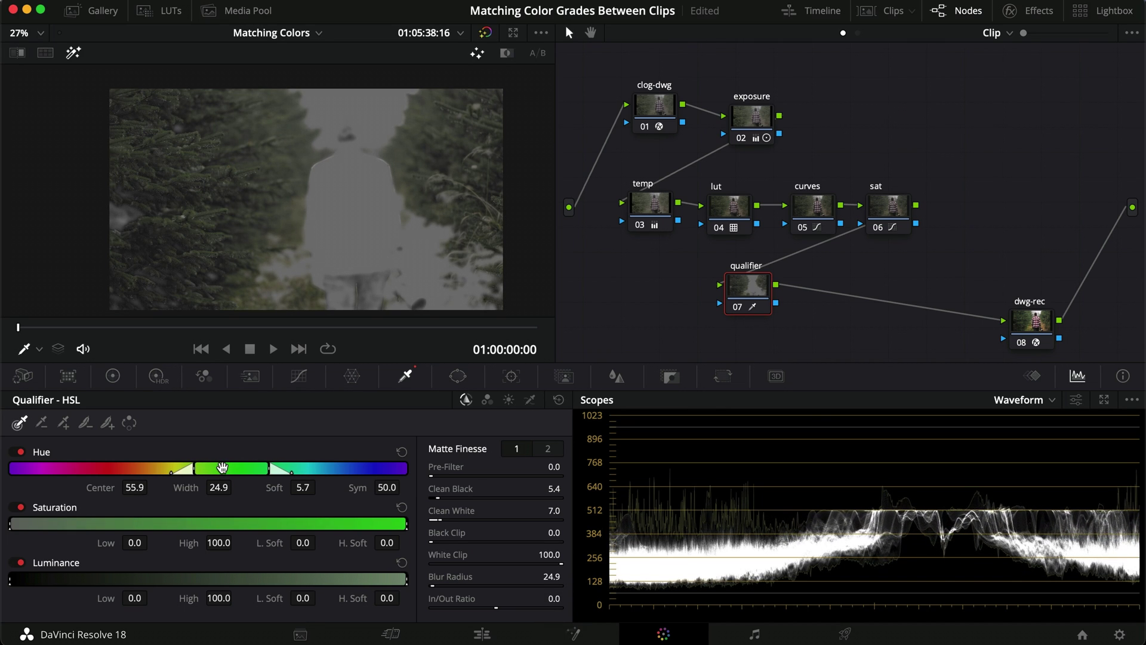
key("shift+h")
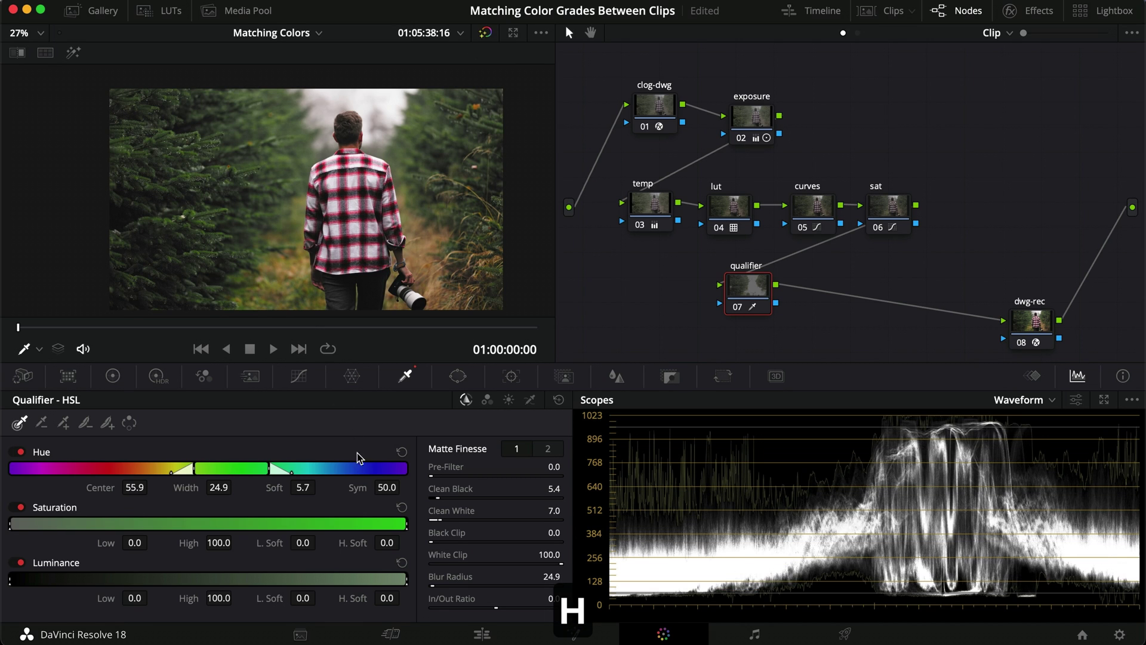
Set the qualifier node's primary saturation to 25
left_click(113, 376)
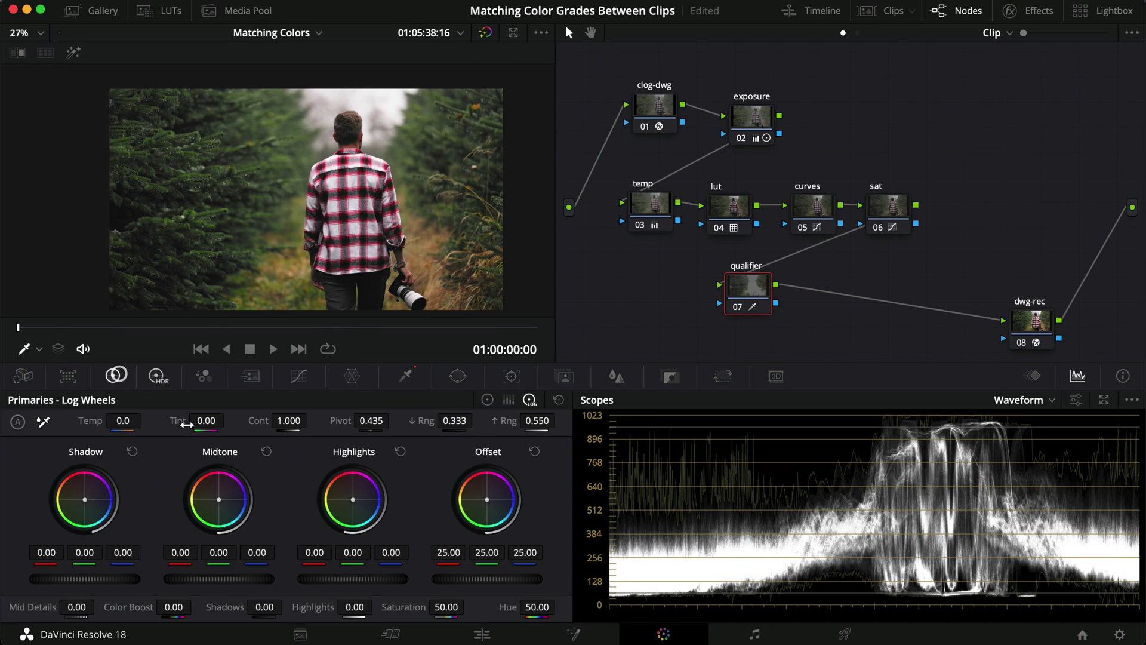
left_click_drag(445, 606, 283, 609)
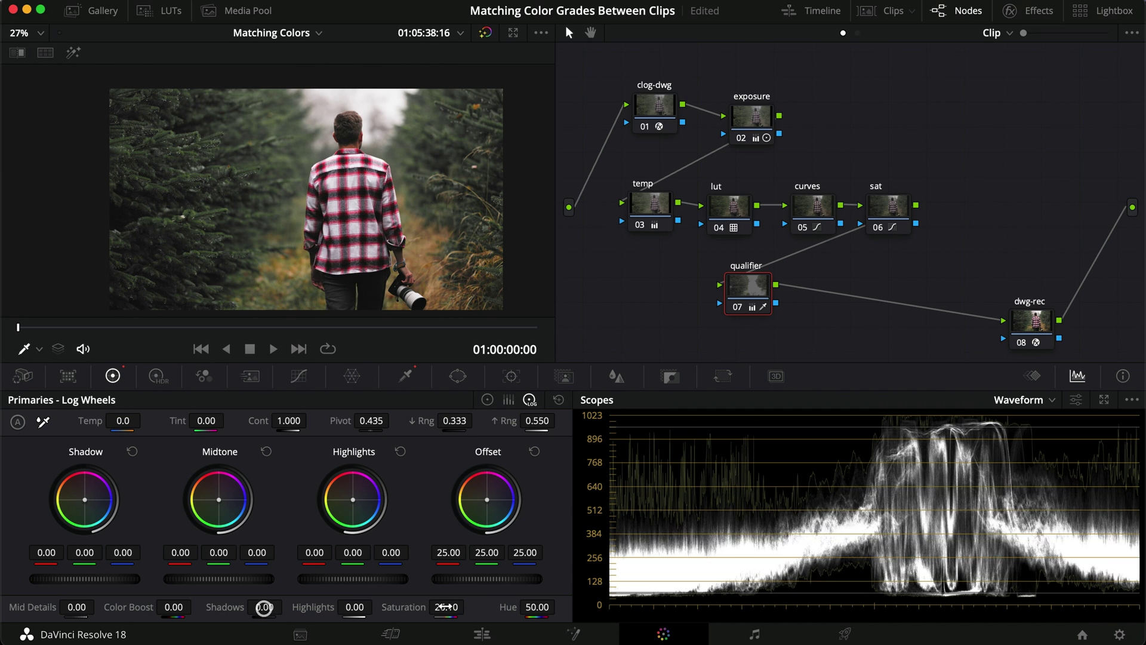
type("25")
key("Return")
Compare the foliage with the qualifier node disabled and enabled, both at full frame and zoomed in
key("super+d")
key("super+d")
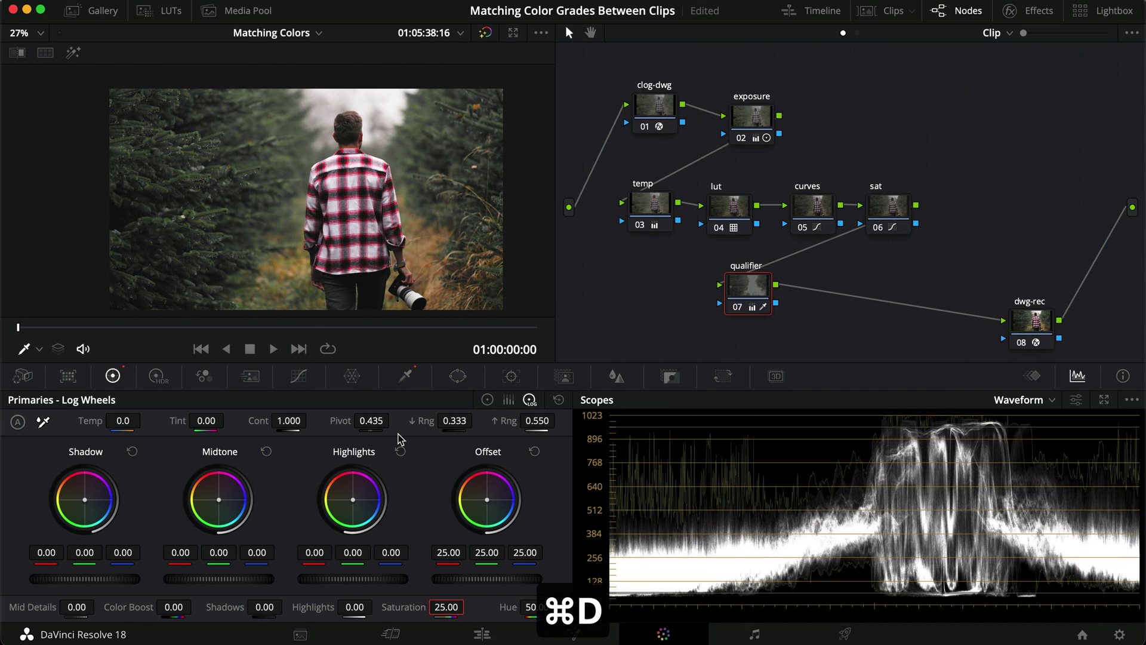
key("super+d")
key("super+d")
key("super+d")
key("super+d")
key("super+d")
key("super+d")
key("super+d")
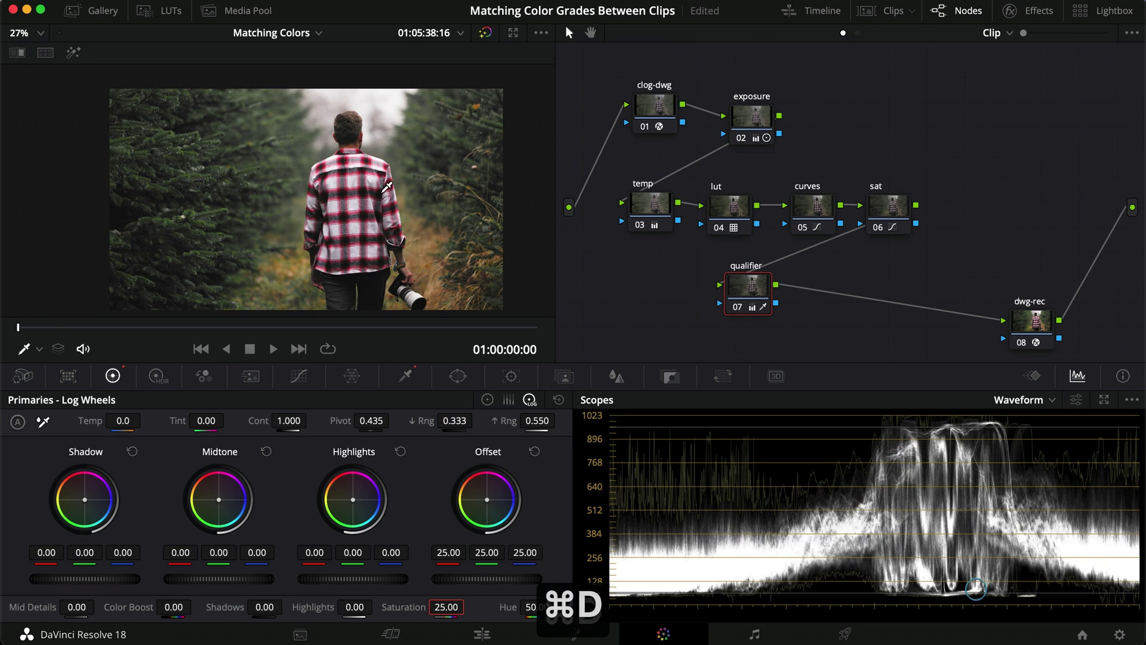
scroll(377, 153, "up", 3)
key("super+d")
key("super+d")
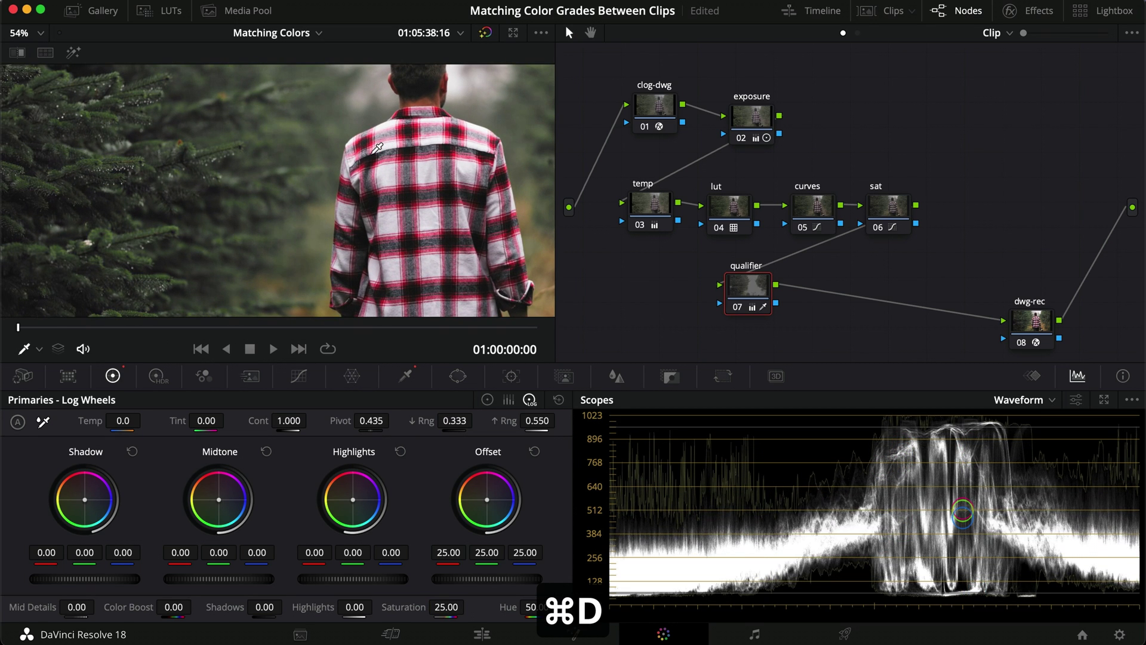
scroll(378, 148, "down", 2)
Show the reference wipe at the middle of the frame and lower the qualifier node's gamma blue to -0.01
left_click(19, 54)
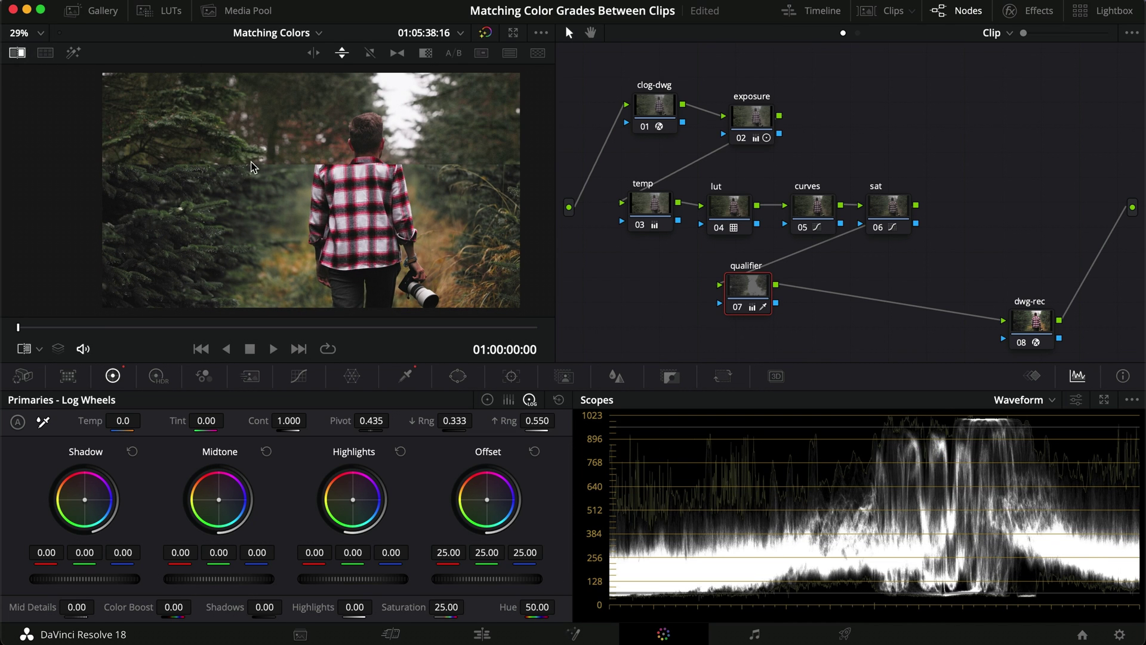
left_click_drag(252, 223, 270, 192)
left_click(487, 400)
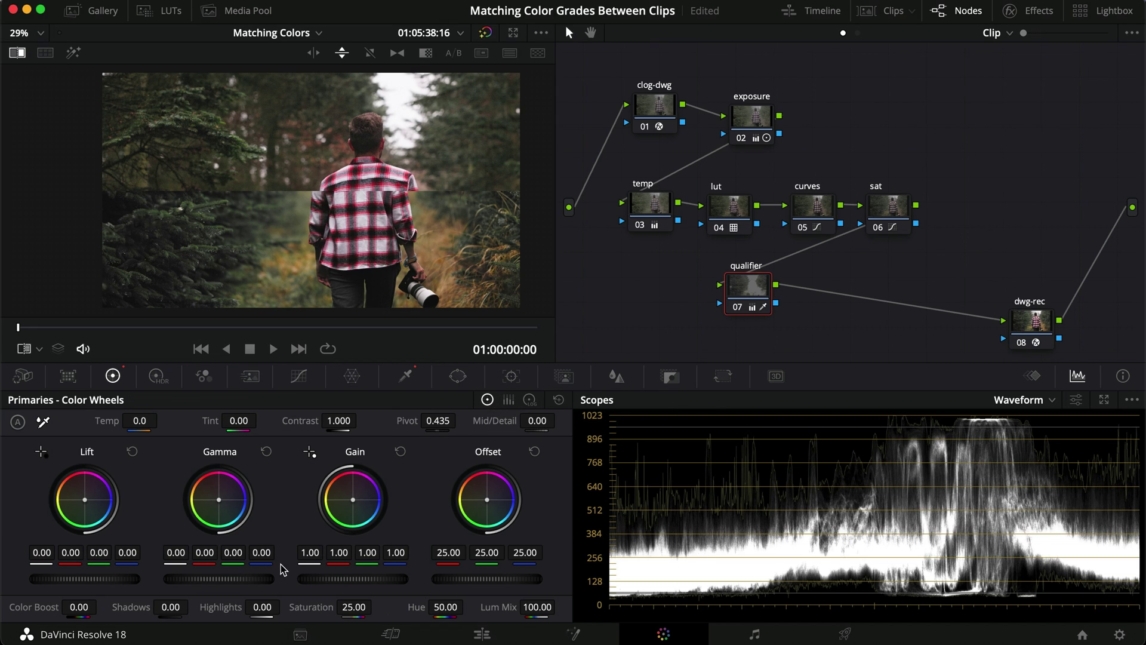
mouse_move(246, 557)
left_mouse_down()
mouse_move(275, 553)
mouse_move(202, 553)
mouse_move(240, 556)
left_mouse_up()
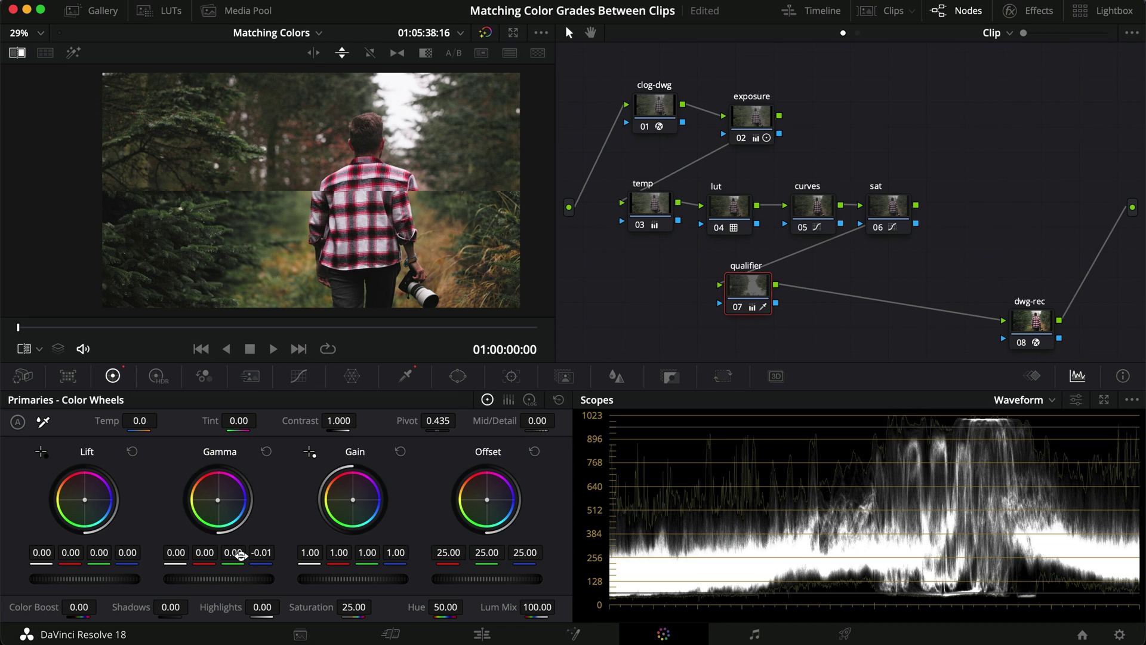
Check the qualifier node's effect against the reference in full screen, then slide the wipe over the foliage to judge the match
key("super+f")
key("super+d")
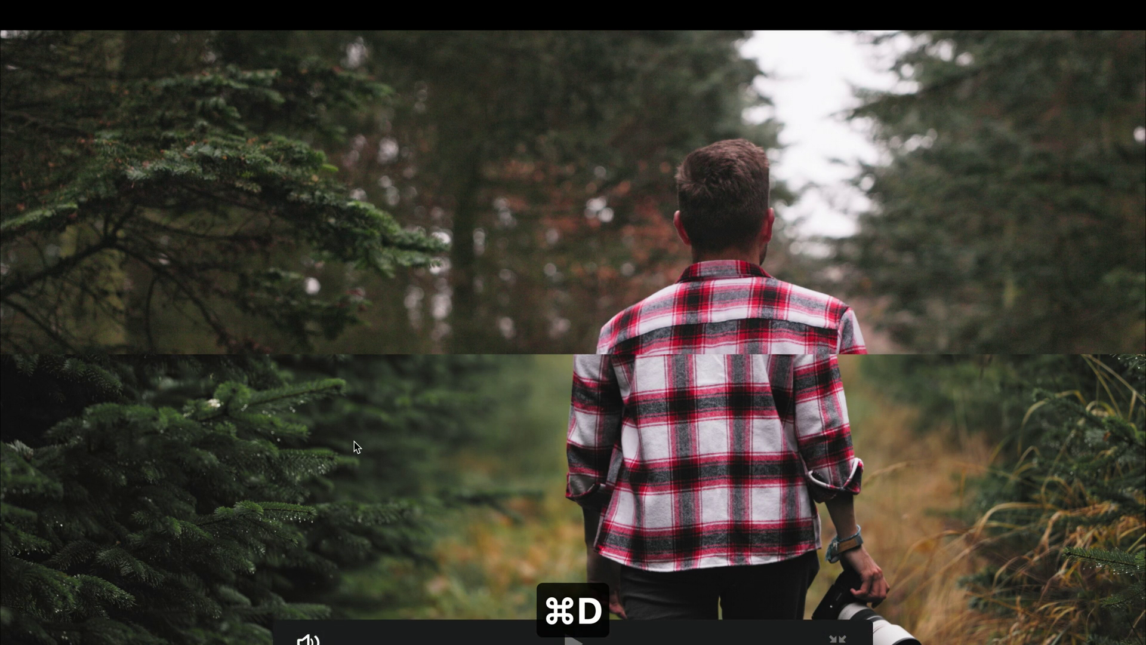
key("Escape")
left_click_drag(254, 201, 289, 215)
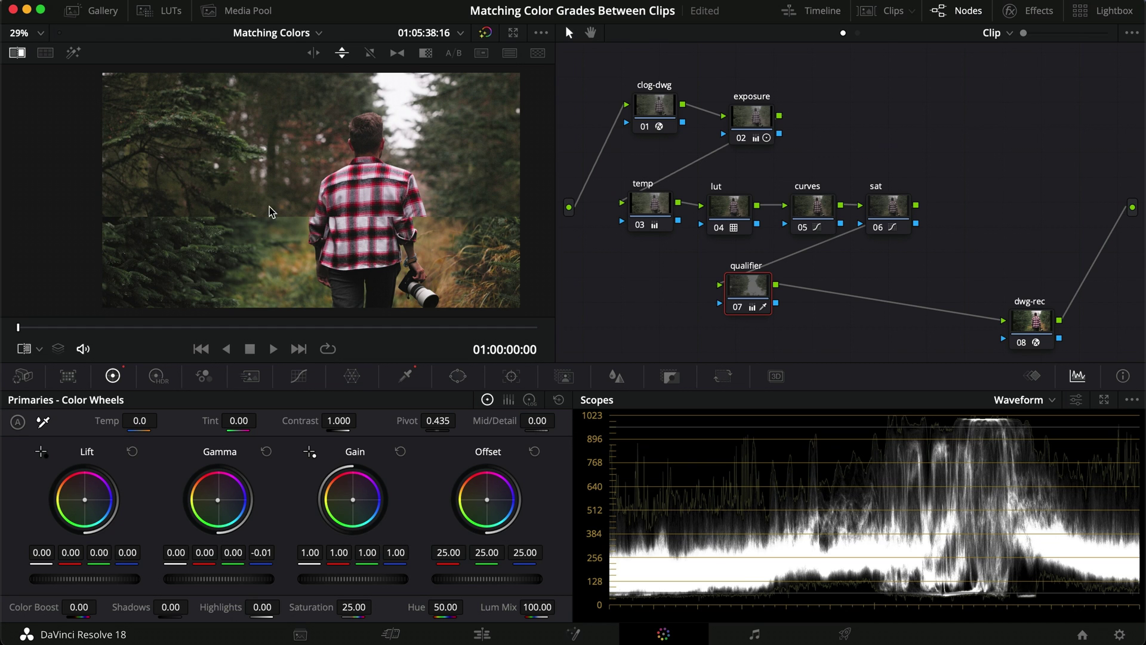
mouse_move(279, 218)
left_mouse_down()
mouse_move(277, 88)
mouse_move(278, 275)
mouse_move(285, 101)
mouse_move(287, 210)
left_mouse_up()
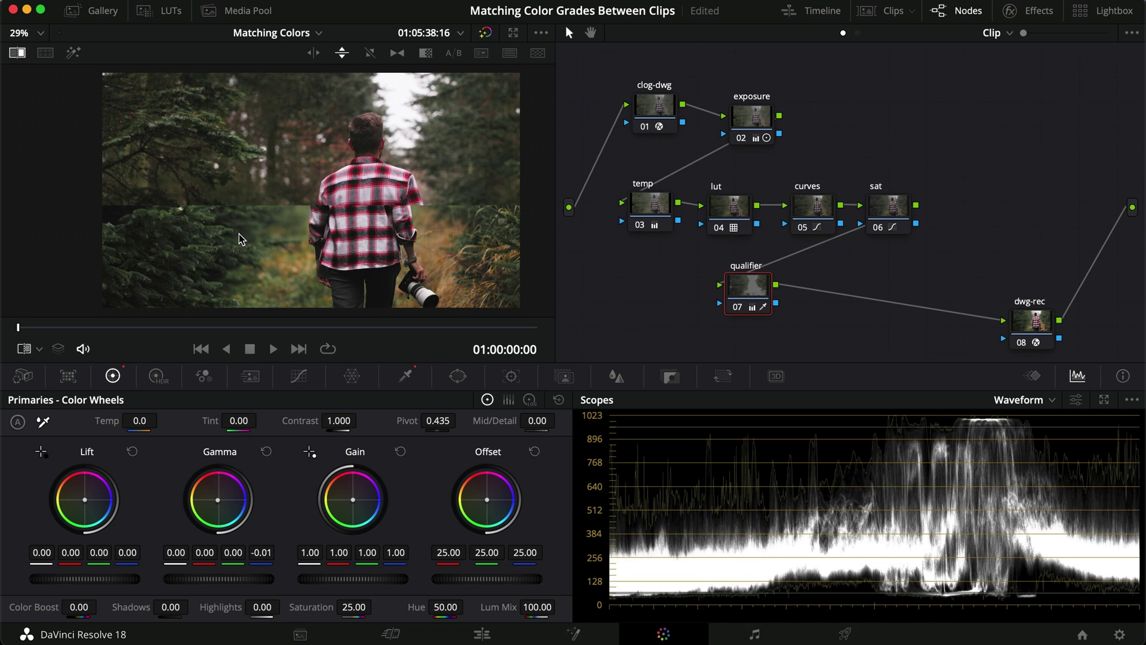